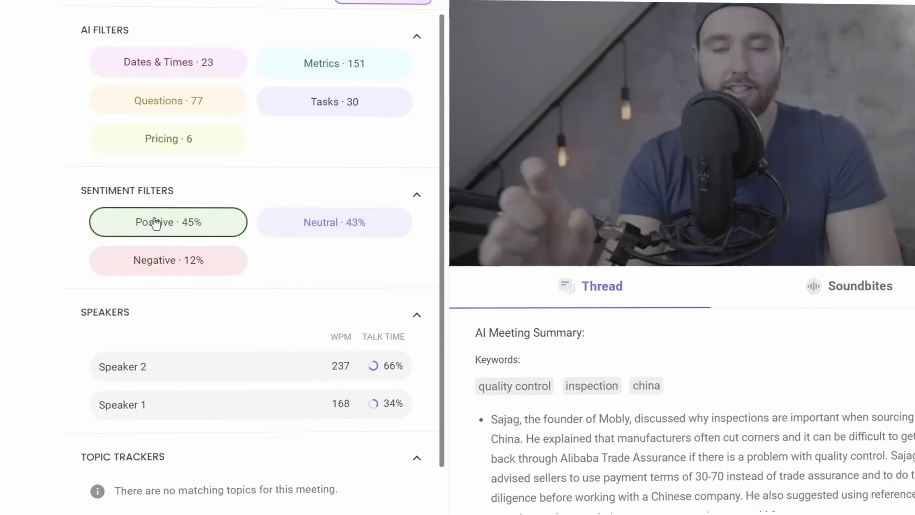
# Apply the Positive · 45% sentiment filter in Smart Search, then clear it again.
pyautogui.click(160, 223)
pyautogui.click(138, 236)
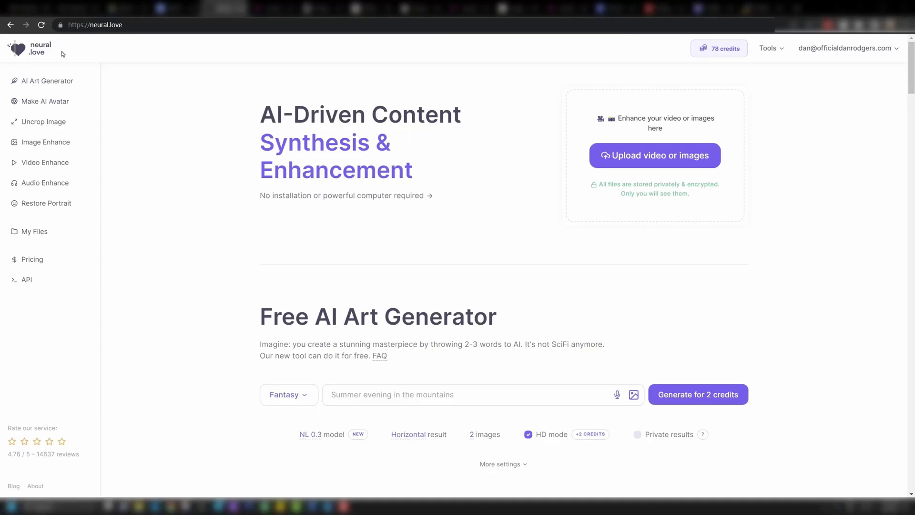
# In Video Enhance, choose 400% (2560×1440) upscaling and request a render preview.
pyautogui.click(56, 167)
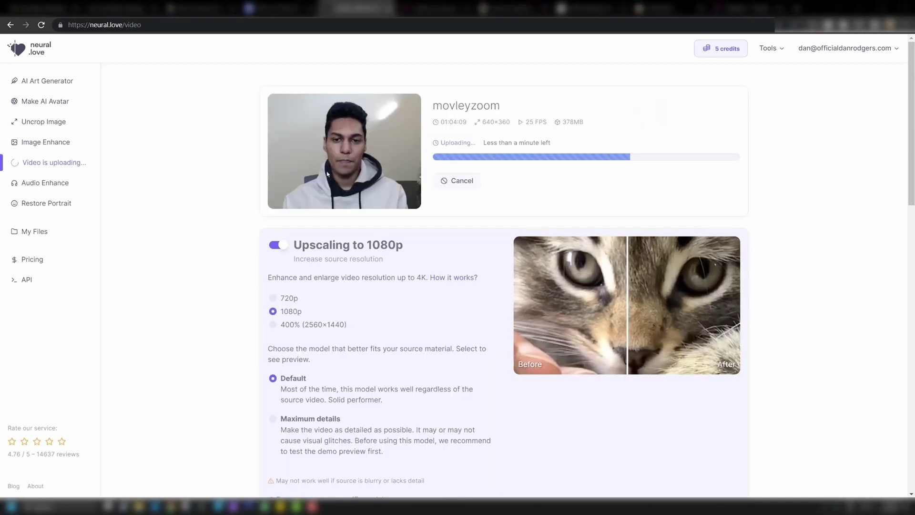
pyautogui.click(311, 325)
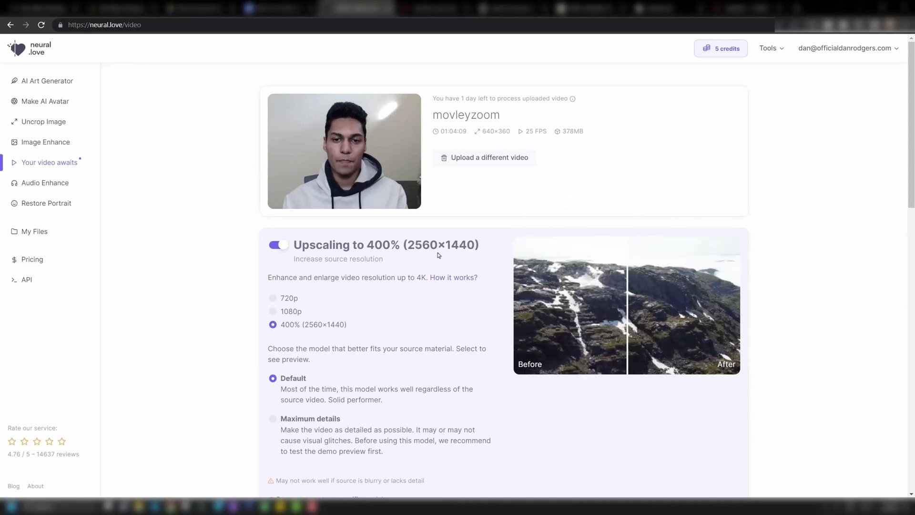
pyautogui.scroll(-8, 340, 284)
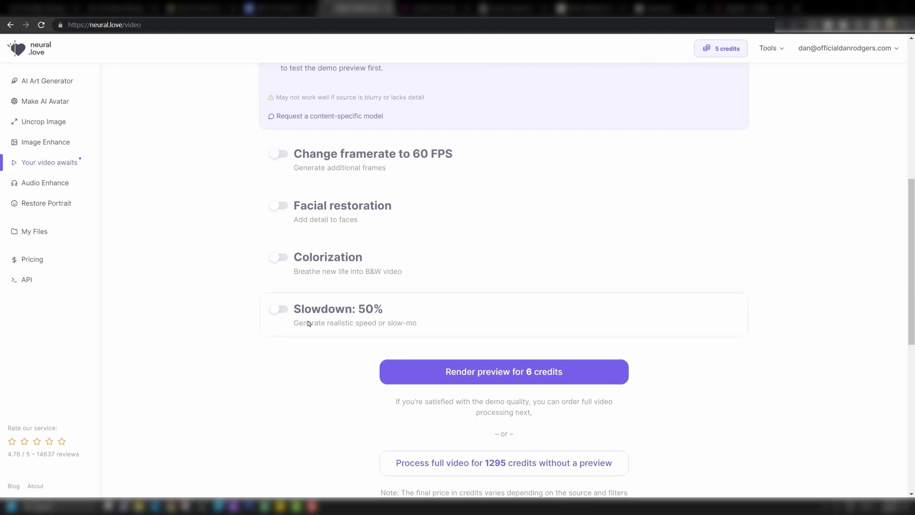
pyautogui.scroll(1, 428, 349)
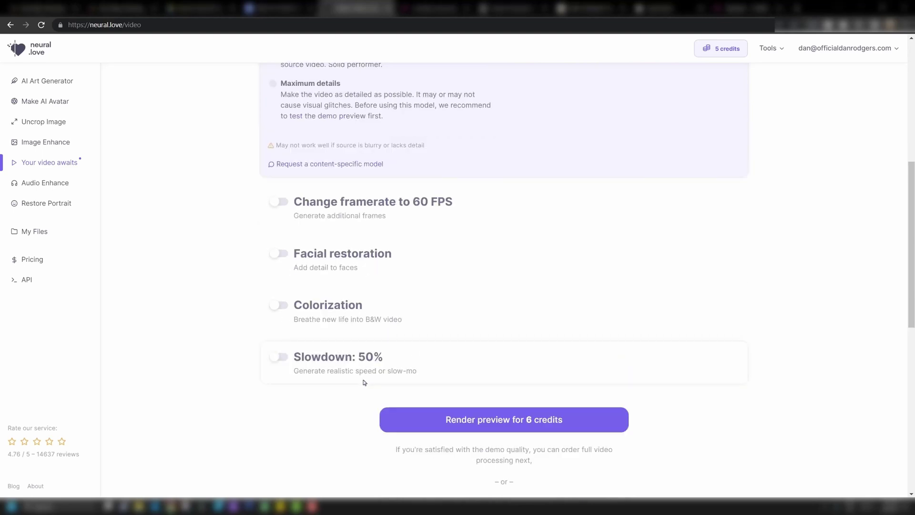
pyautogui.click(482, 400)
# Buy 100 credits with a one-time €19 payment and render the movleyzoom demo.
pyautogui.scroll(-4, 260, 228)
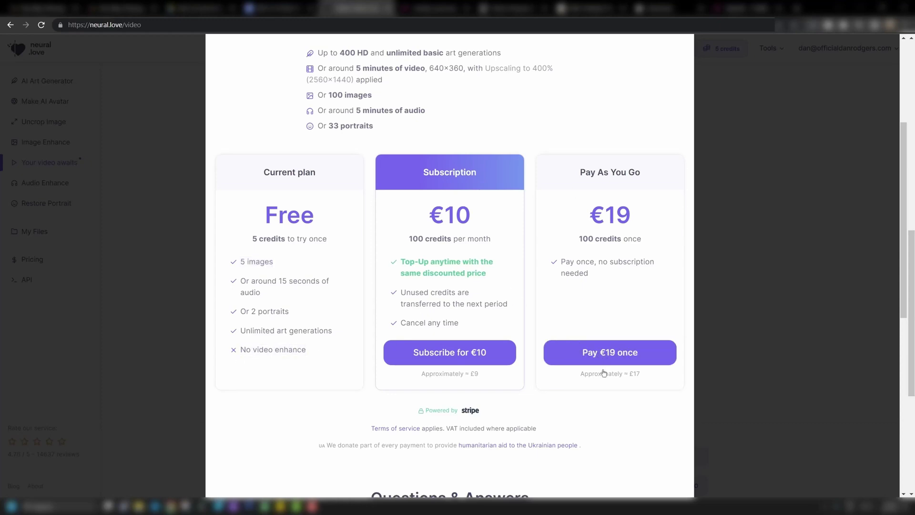
pyautogui.click(606, 353)
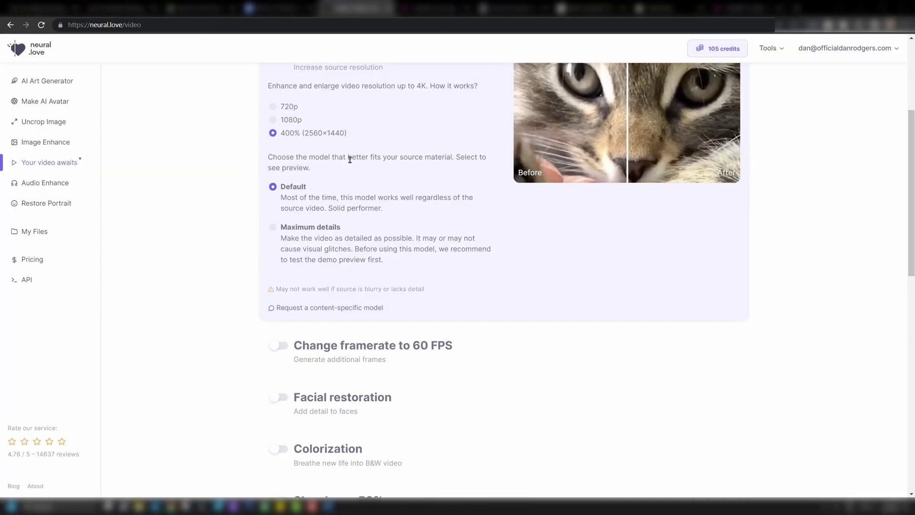
pyautogui.scroll(-6, 347, 157)
pyautogui.click(505, 277)
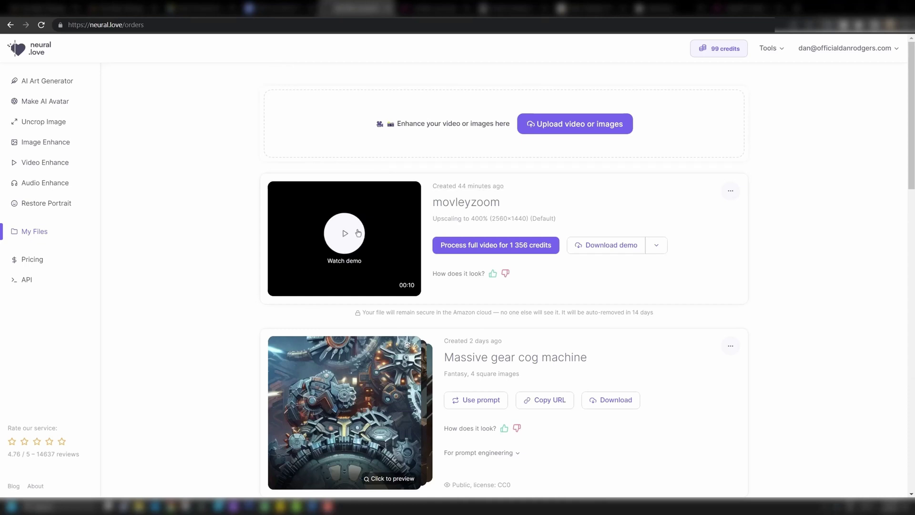
# Play the upscaled movleyzoom demo and watch its Comparison (1440p) before/after view.
pyautogui.click(359, 233)
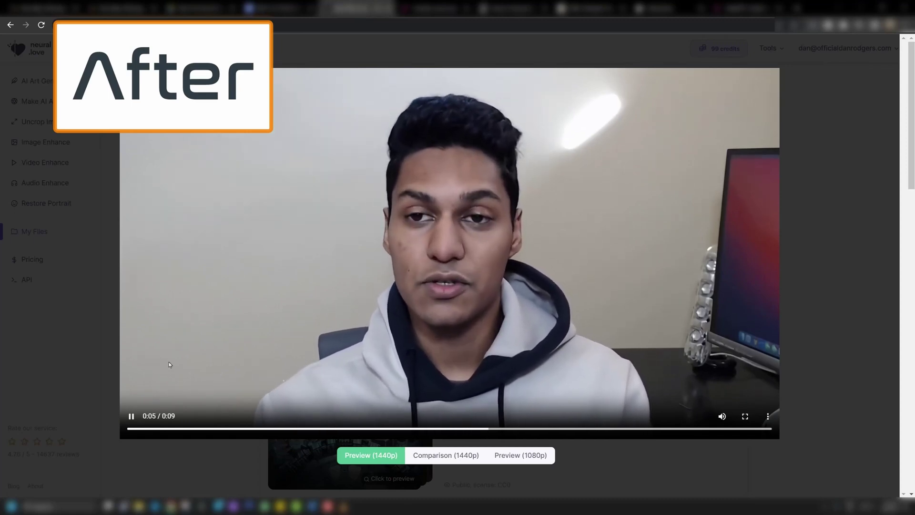
pyautogui.click(446, 455)
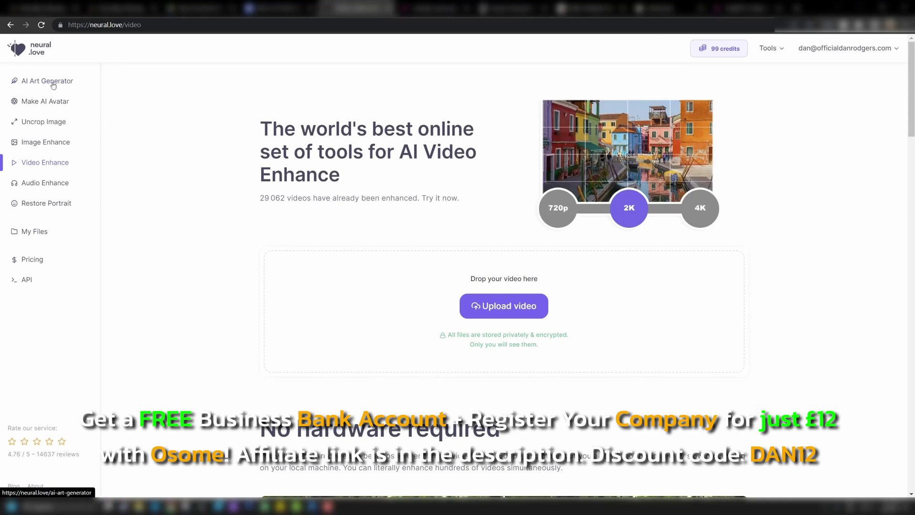
# Generate AI art images from the prompt 'Super Saiyan Mandalorian'.
pyautogui.click(47, 80)
pyautogui.click(351, 167)
pyautogui.write('Su')
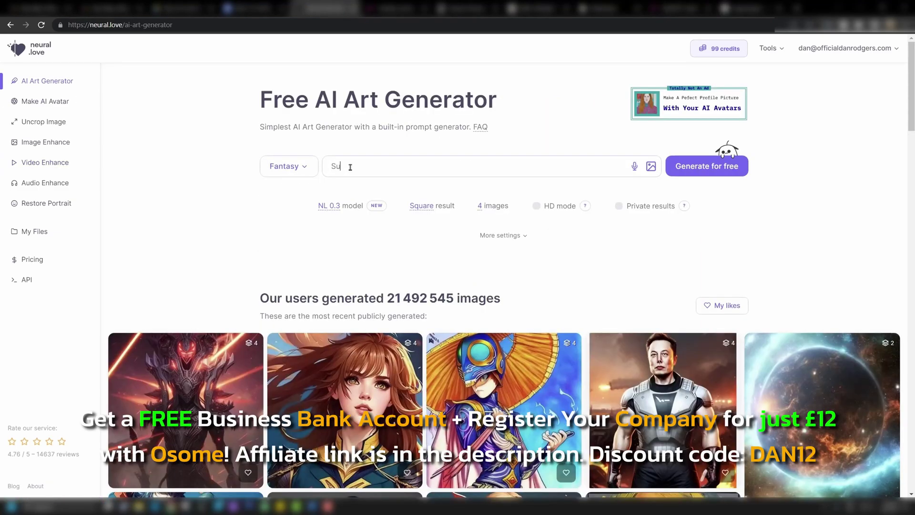
pyautogui.write('per Saiyan Mandalo')
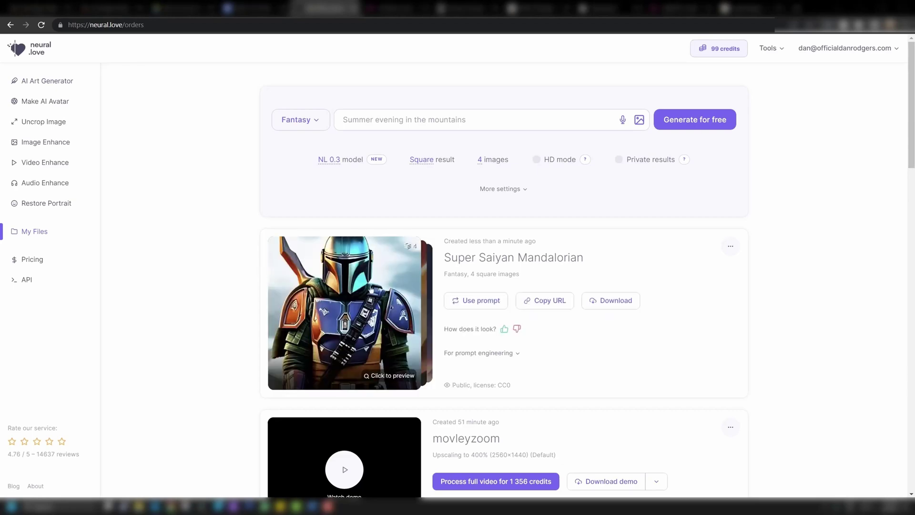
# Browse the four results, return to the lightsaber Mandalorian image (2 of 4) and send it to Uncrop.
pyautogui.click(338, 328)
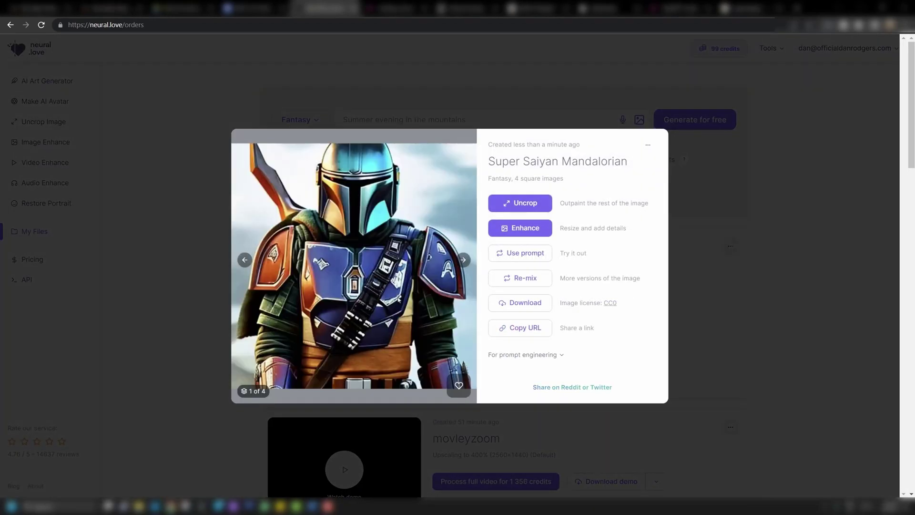
pyautogui.click(463, 260)
pyautogui.click(464, 260)
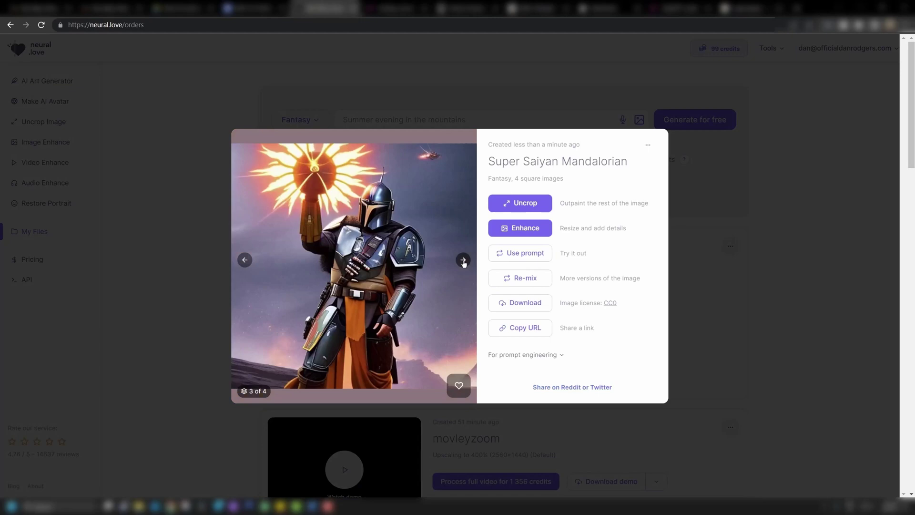
pyautogui.click(463, 261)
pyautogui.click(283, 222)
pyautogui.press('Left')
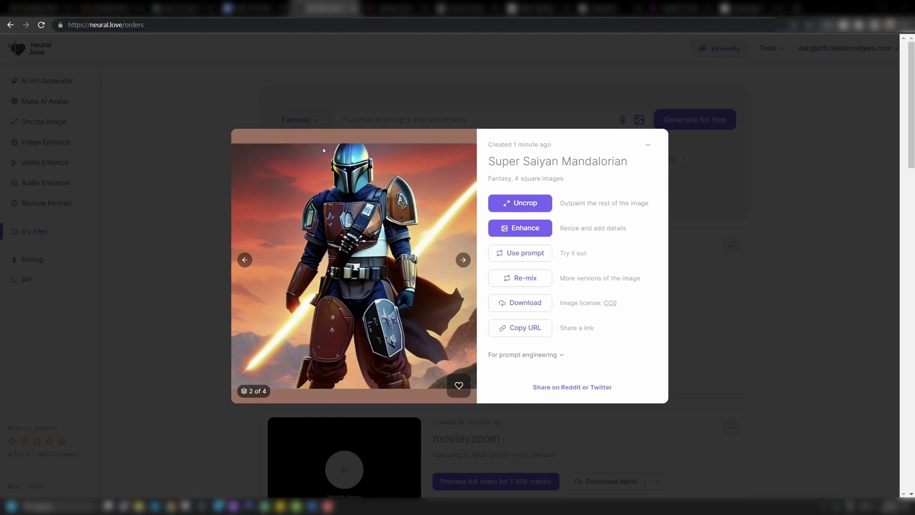
pyautogui.click(527, 207)
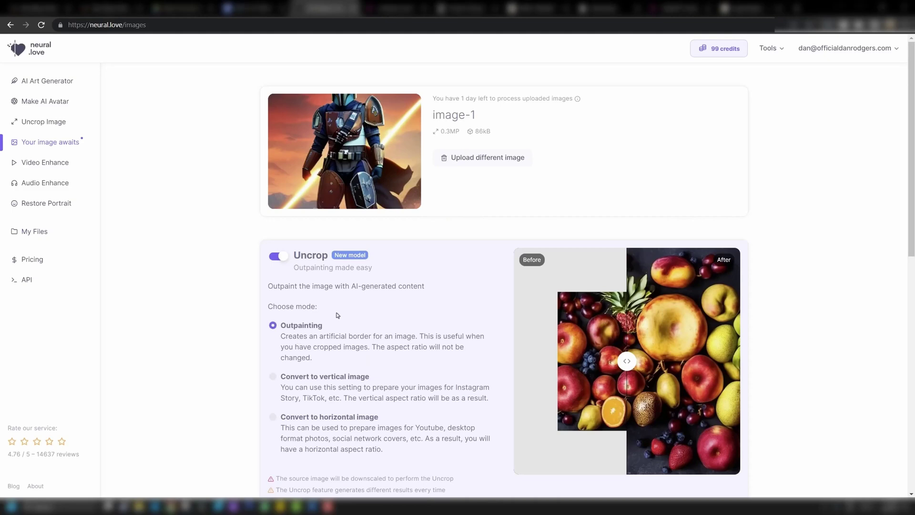
# Outpaint the Mandalorian image, preview the before/after and download the result.
pyautogui.scroll(-4, 337, 315)
pyautogui.click(489, 371)
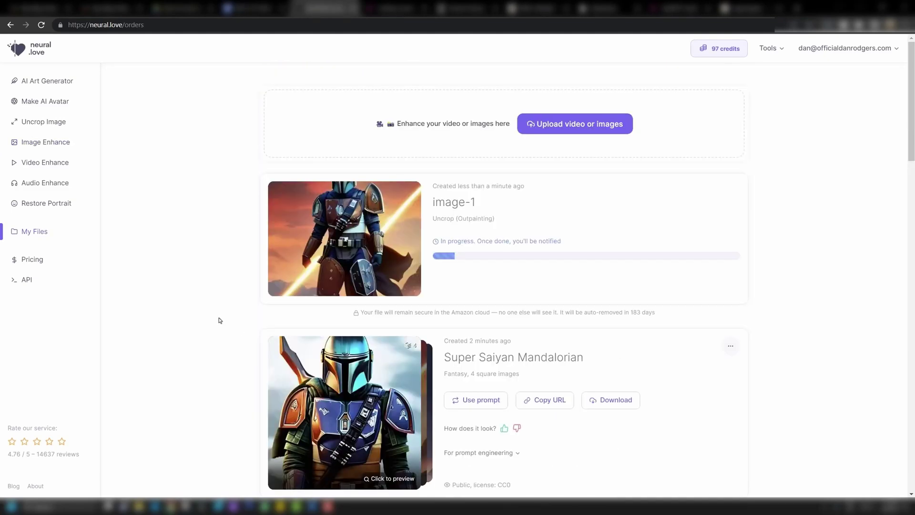
pyautogui.click(373, 285)
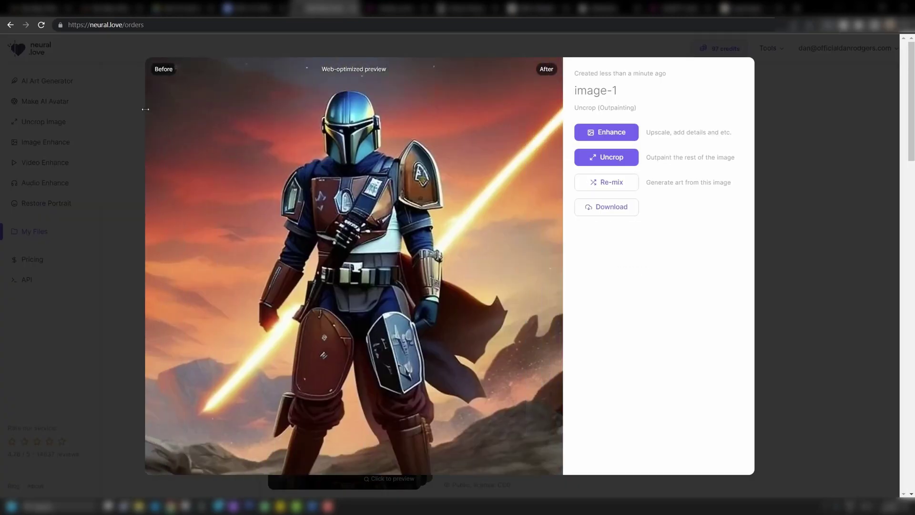
pyautogui.click(608, 208)
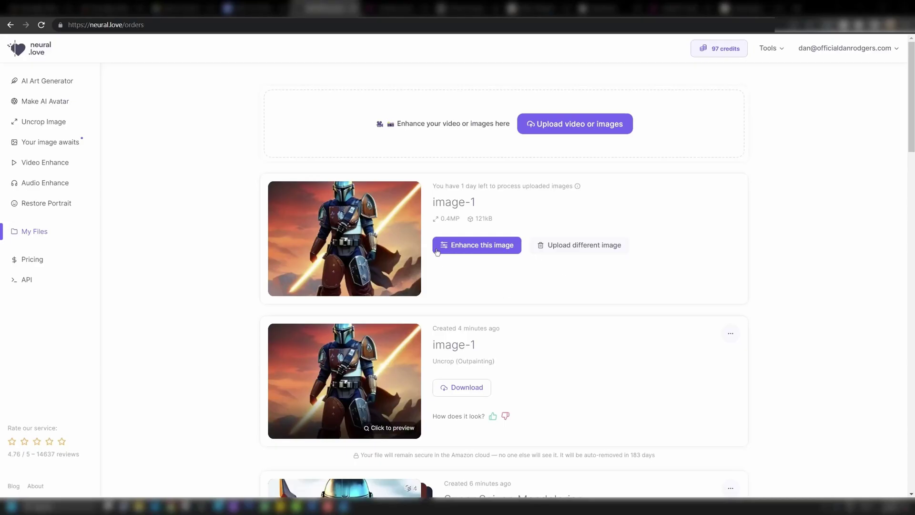
# Convert the outpainted image to a horizontal version and open its enhancement settings.
pyautogui.click(480, 247)
pyautogui.scroll(-2, 278, 326)
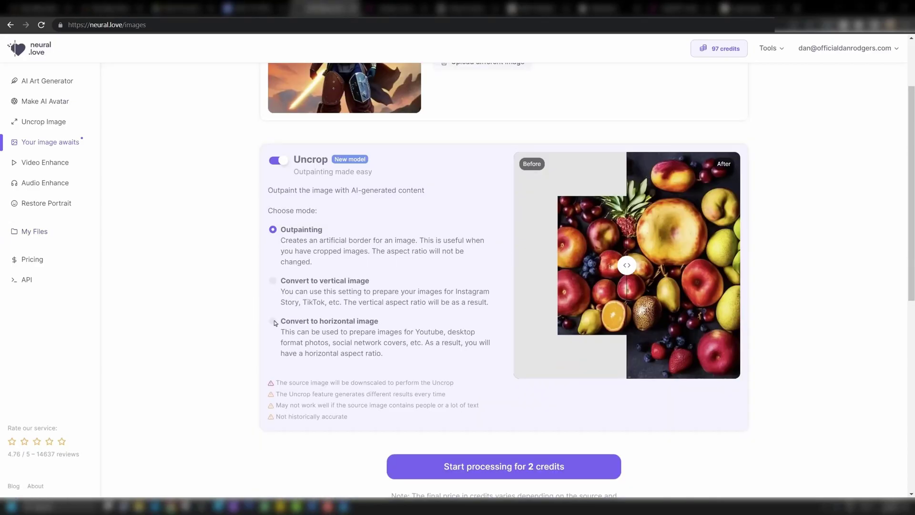
pyautogui.click(273, 322)
pyautogui.click(503, 469)
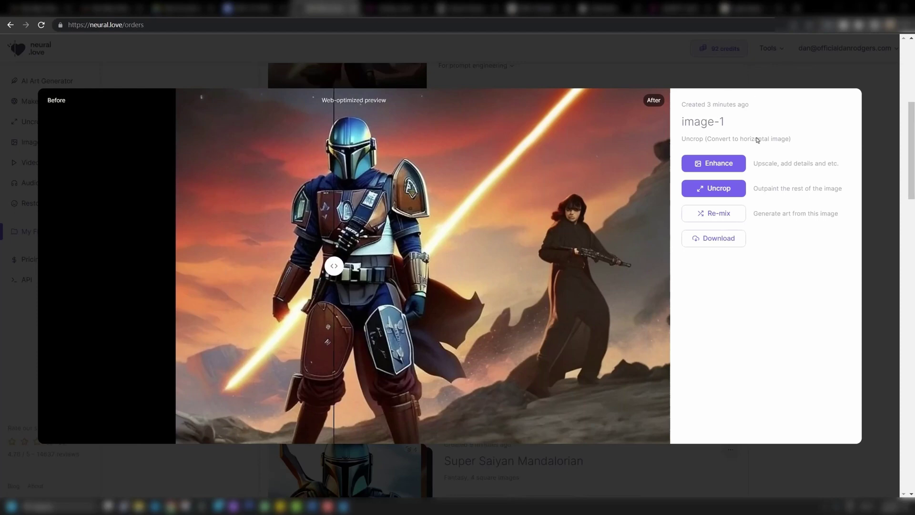
pyautogui.click(719, 165)
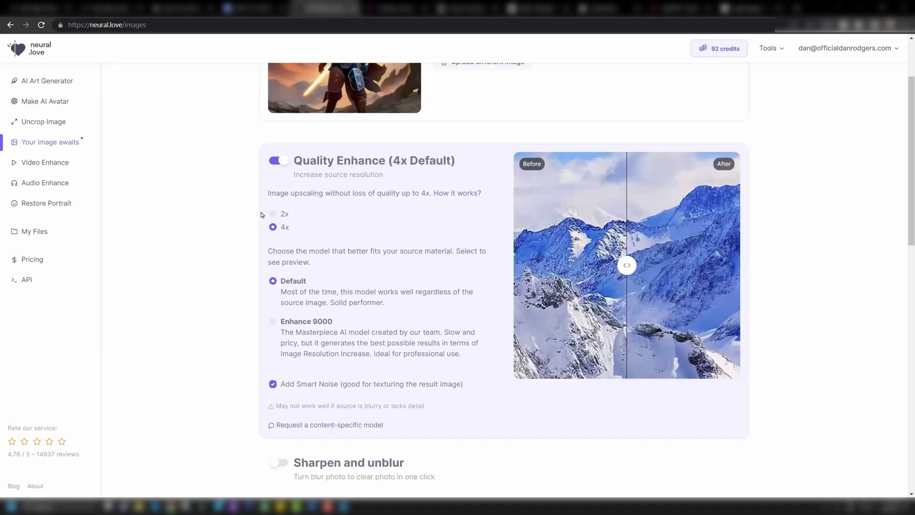
# Run the 4x Quality Enhance for 1 credit and pan across the enhanced horizontal image.
pyautogui.scroll(-8, 418, 310)
pyautogui.click(484, 353)
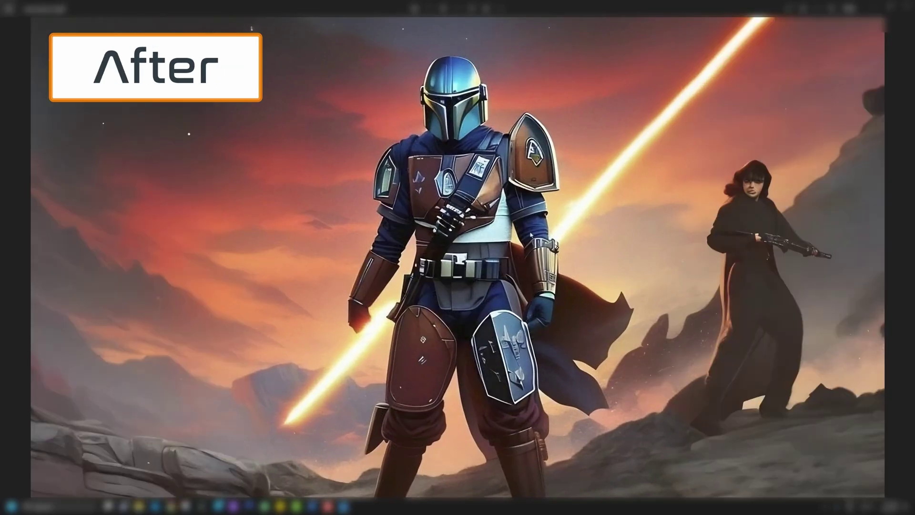
pyautogui.scroll(2, 466, 189)
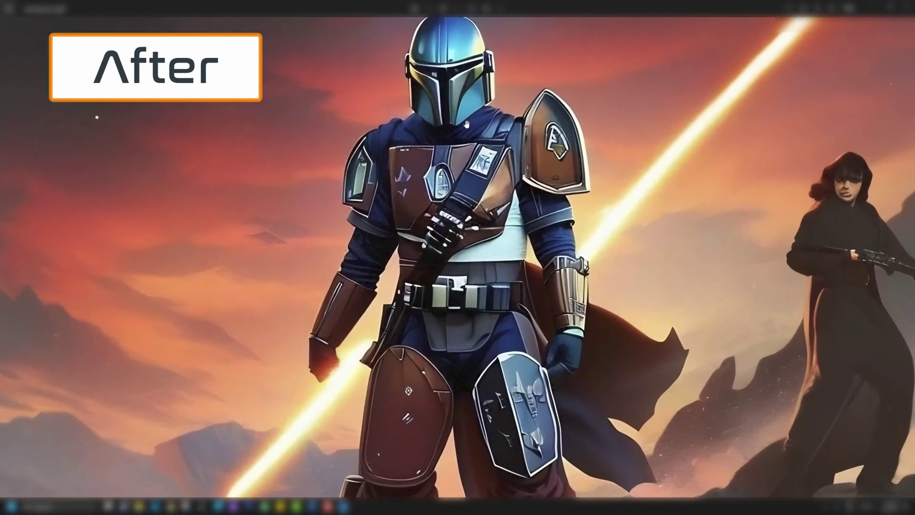
pyautogui.scroll(3, 763, 240)
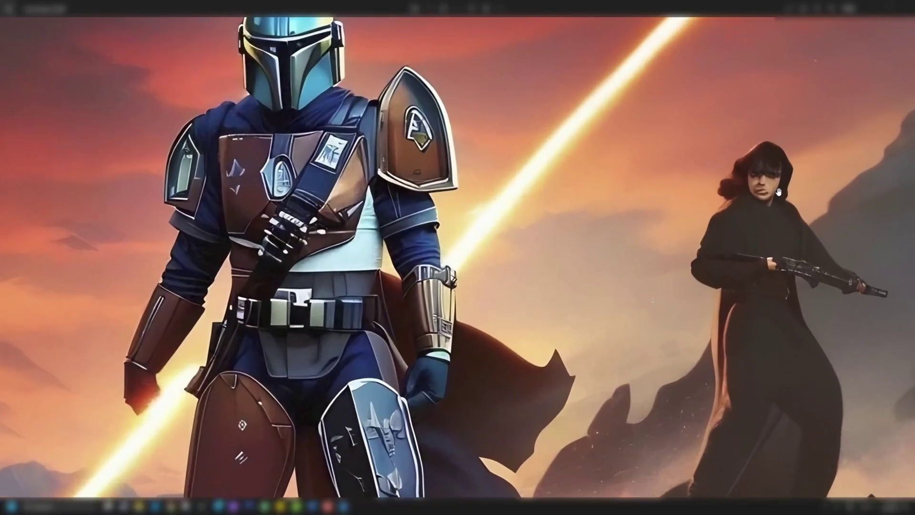
pyautogui.moveTo(763, 239); pyautogui.dragTo(679, 253)
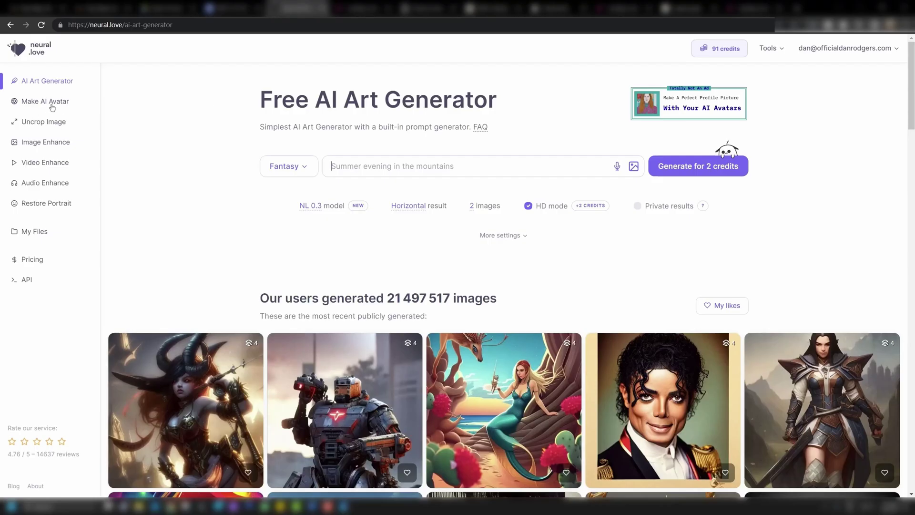
# Look through the Make AI Avatar, Audio Enhance and Restore Portrait tools.
pyautogui.click(46, 106)
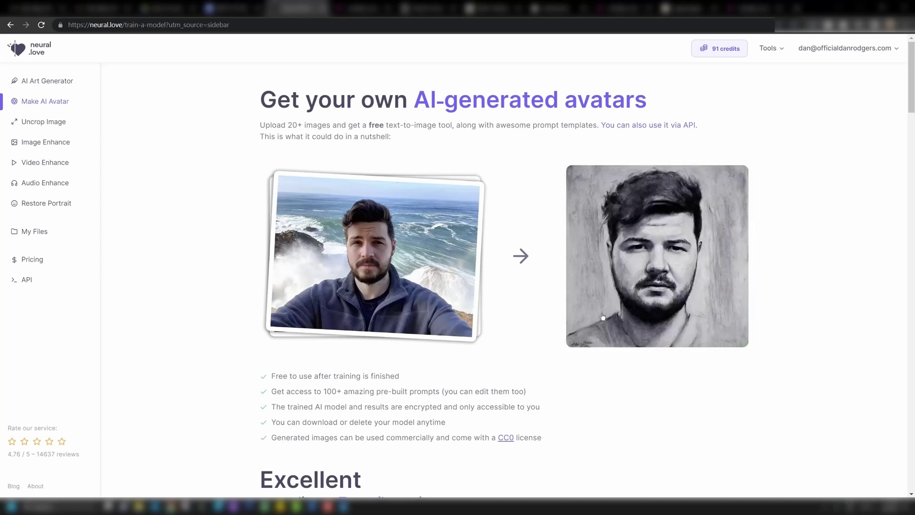
pyautogui.click(45, 183)
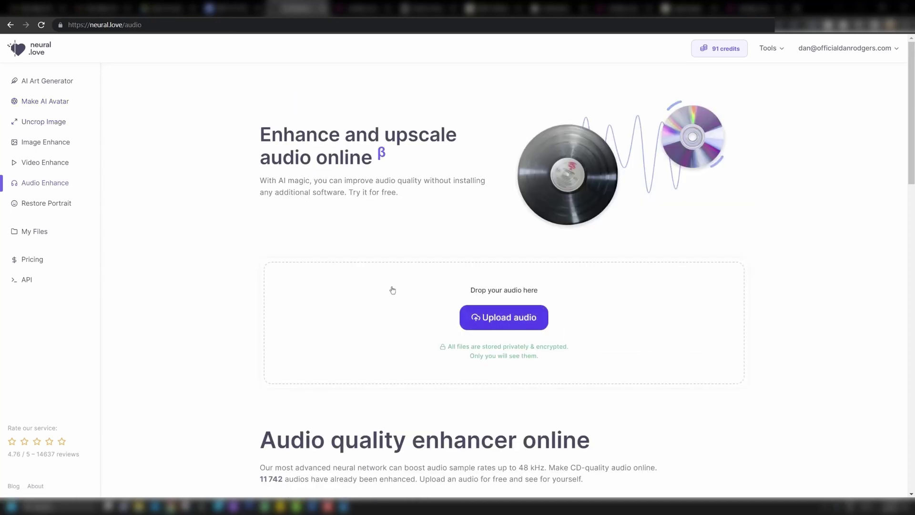
pyautogui.click(68, 205)
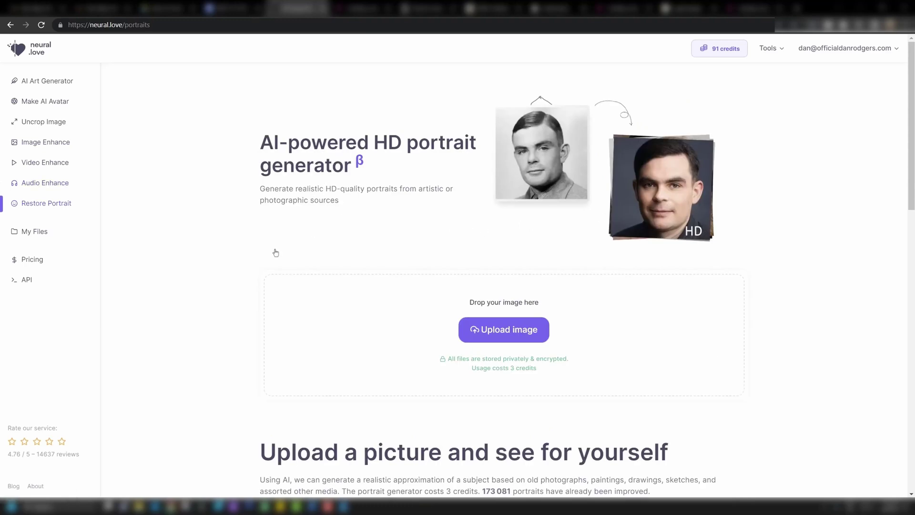
# Return to Audio Enhance and scroll through its enhancement, voice cleanup and vocal removal options.
pyautogui.hotkey('alt', 'Left')
pyautogui.scroll(-6, 588, 172)
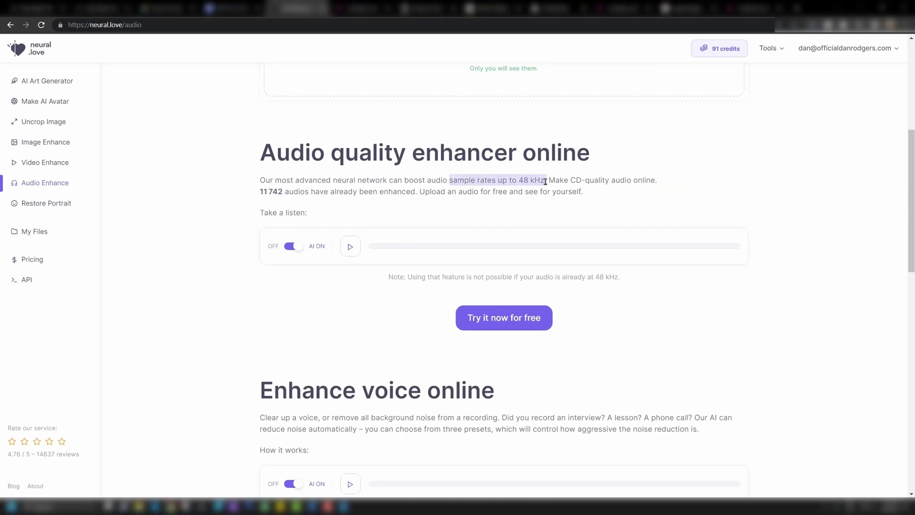
pyautogui.scroll(-4, 409, 262)
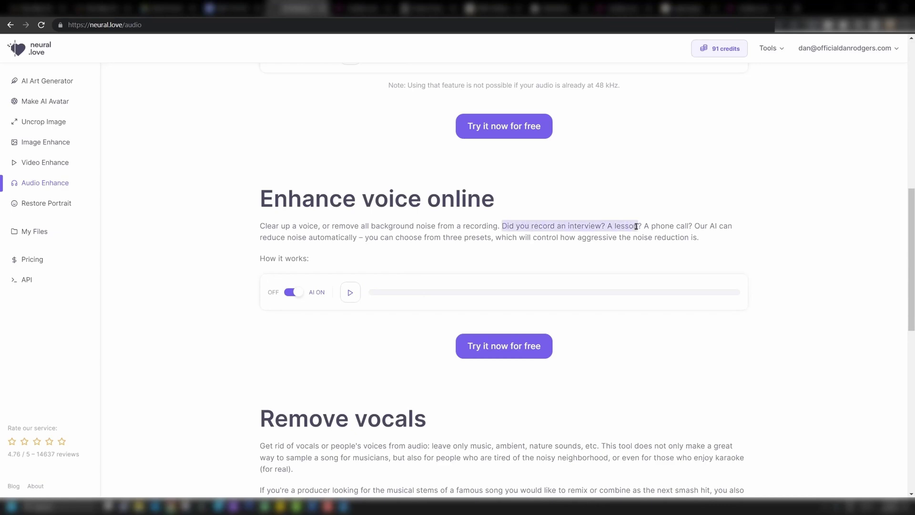
pyautogui.scroll(1, 327, 171)
pyautogui.scroll(-5, 357, 296)
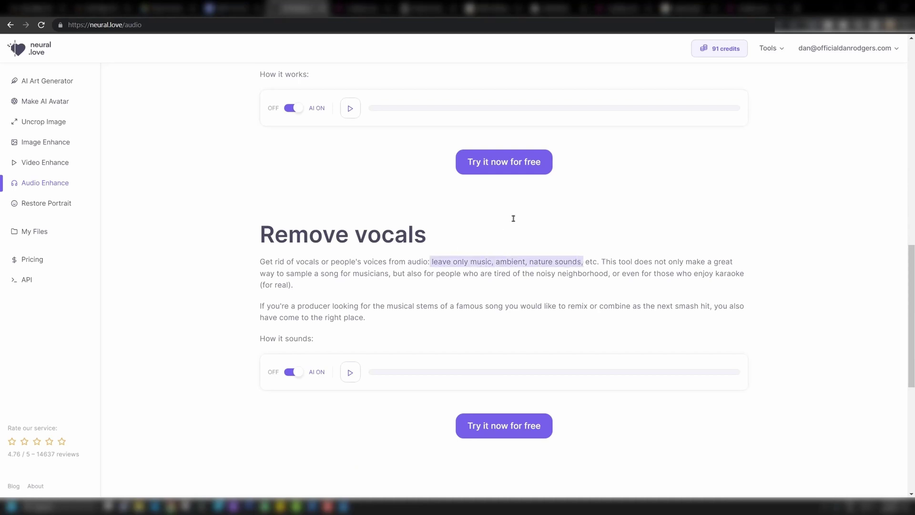
pyautogui.scroll(3, 665, 185)
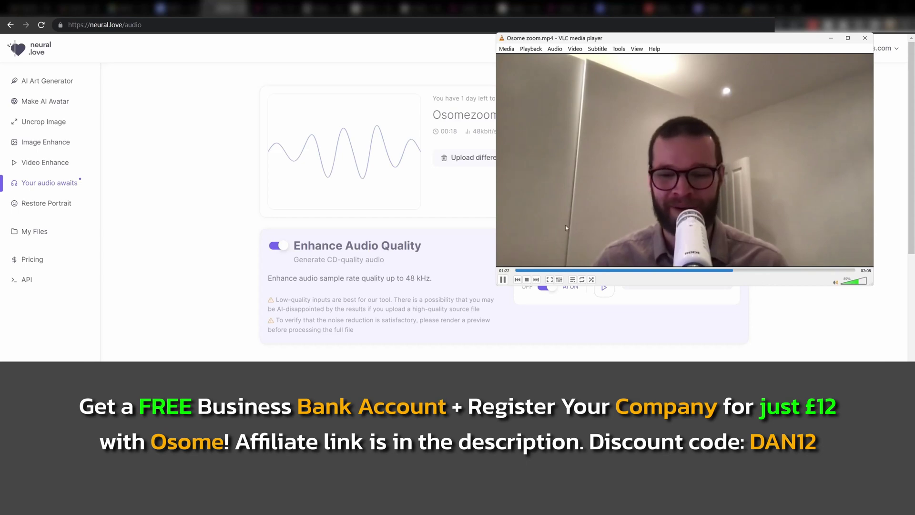
# Close VLC, turn on Enhance Voice for the Osomezoom clip and render a preview.
pyautogui.click(761, 284)
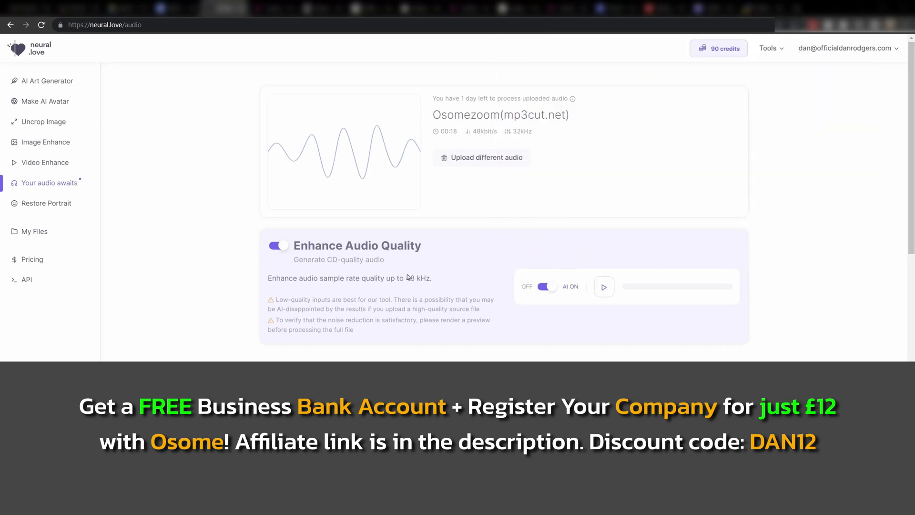
pyautogui.scroll(-3, 409, 277)
pyautogui.click(282, 226)
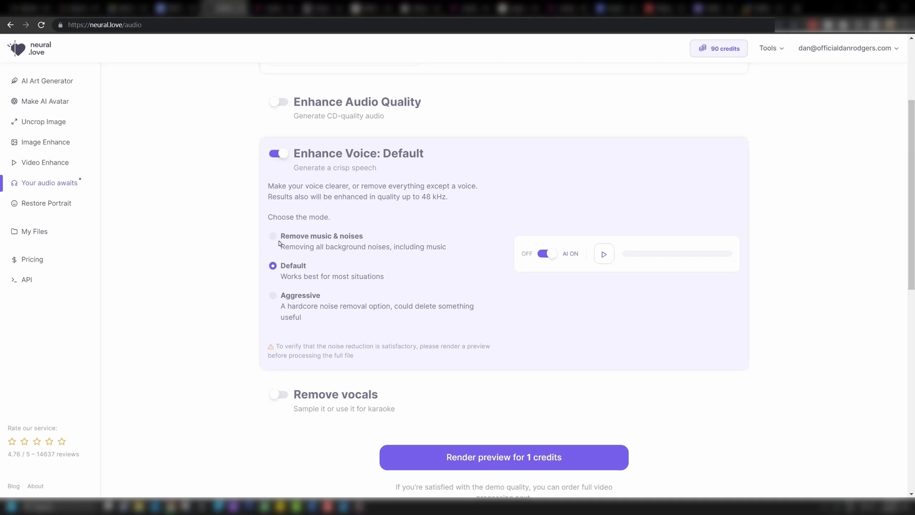
pyautogui.scroll(-4, 369, 269)
pyautogui.click(491, 265)
# Process and download the full enhanced audio, then set the pricing calculator to 2,880 credits.
pyautogui.click(464, 309)
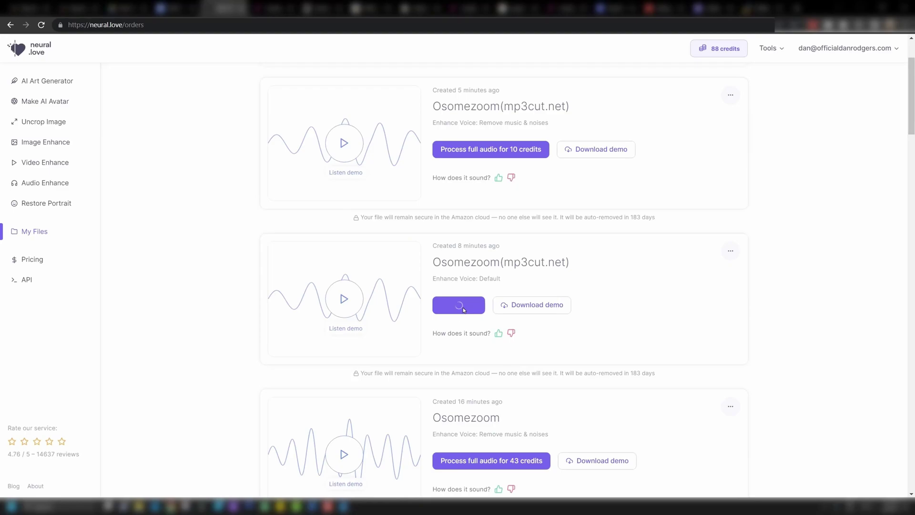
pyautogui.click(440, 250)
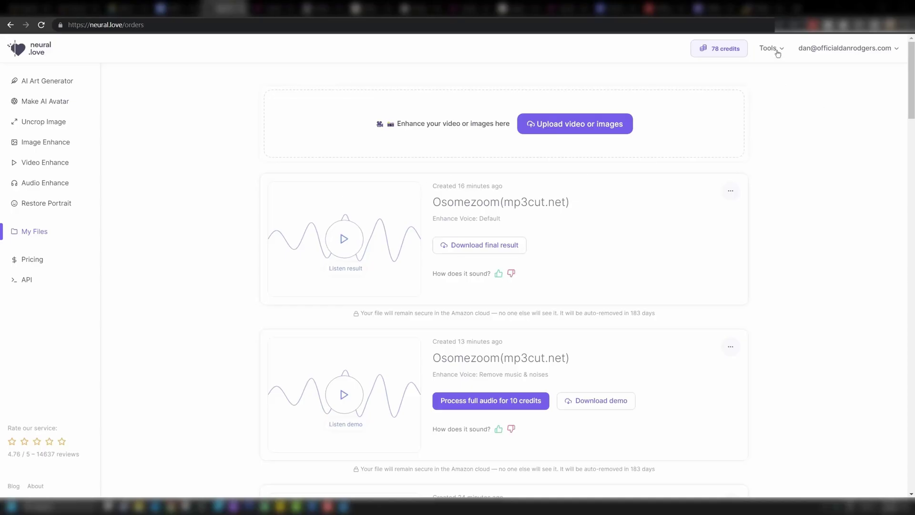
pyautogui.click(778, 51)
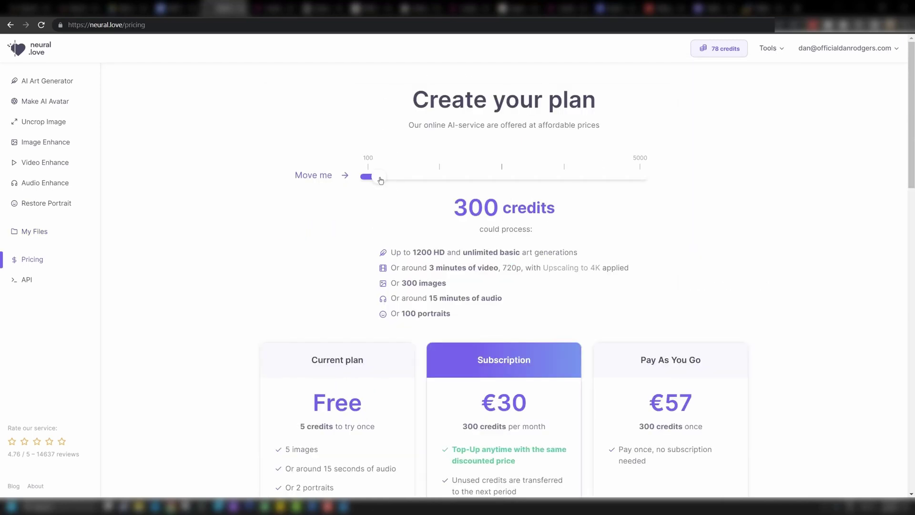
pyautogui.moveTo(380, 179); pyautogui.dragTo(361, 178)
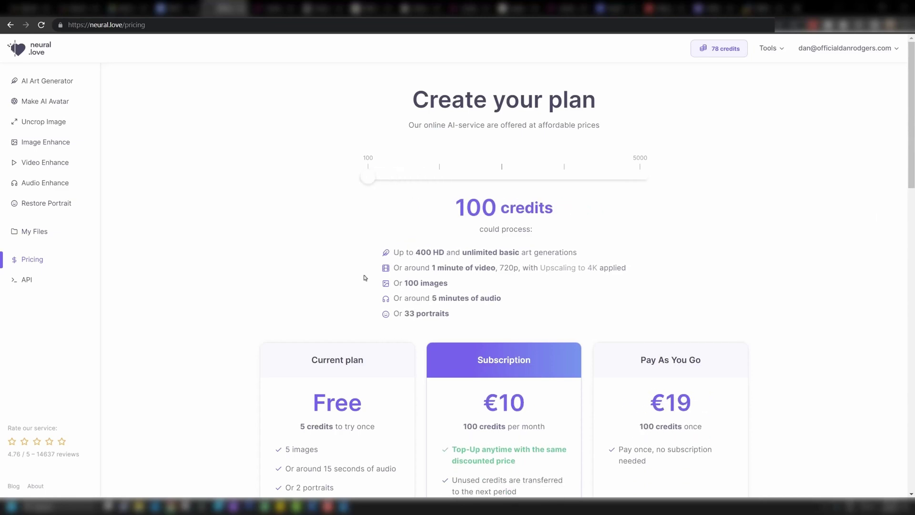
# Review the 100-credit plan cards, highlight 'No video enhance', then highlight Fireflies' record, transcribe, search description.
pyautogui.scroll(-4, 365, 278)
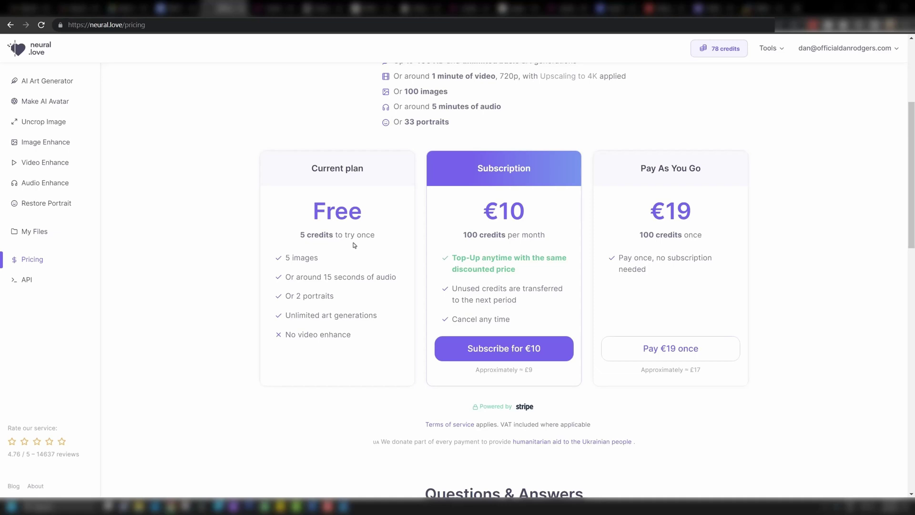
pyautogui.moveTo(286, 337); pyautogui.dragTo(345, 351)
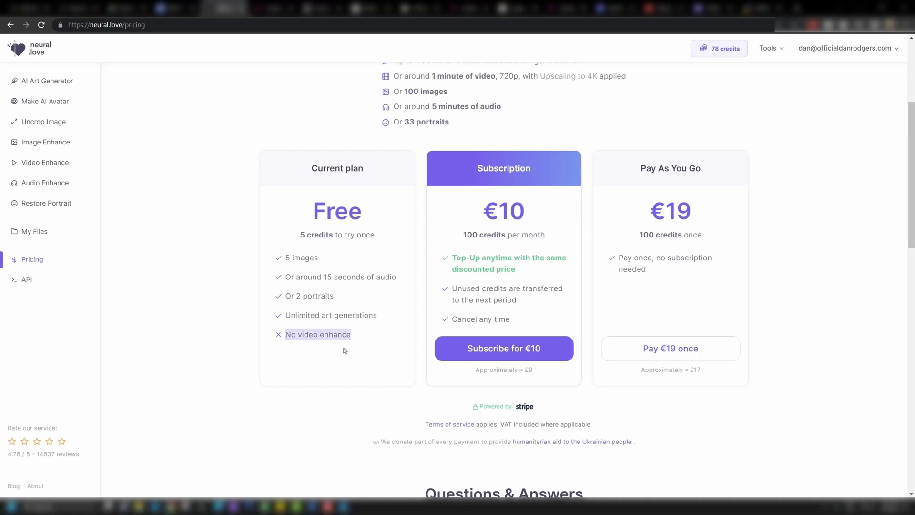
pyautogui.click(394, 343)
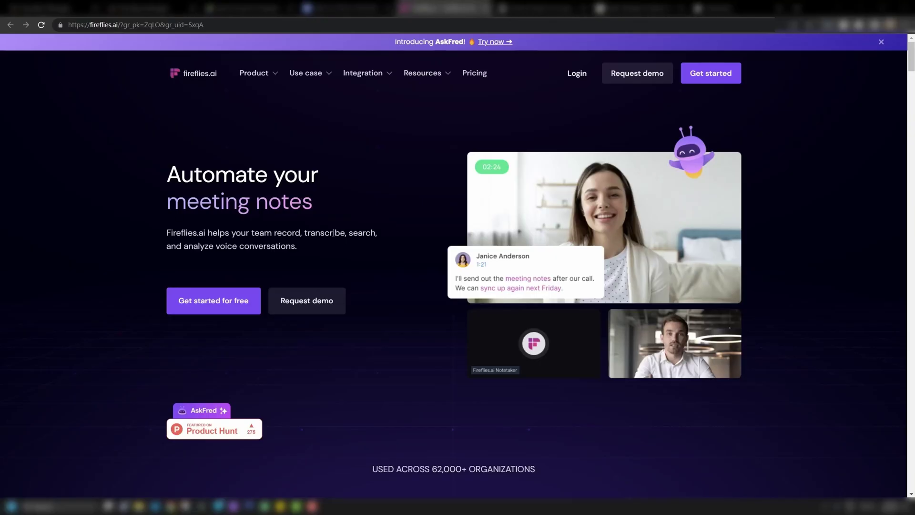
pyautogui.moveTo(274, 233); pyautogui.dragTo(302, 247)
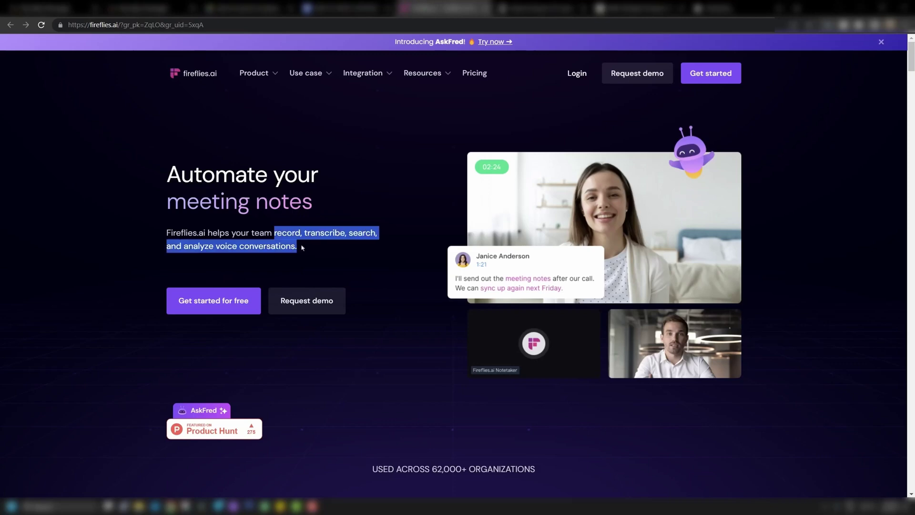
# Clear the text selection and choose 'Get started for free' on Fireflies.ai.
pyautogui.click(260, 242)
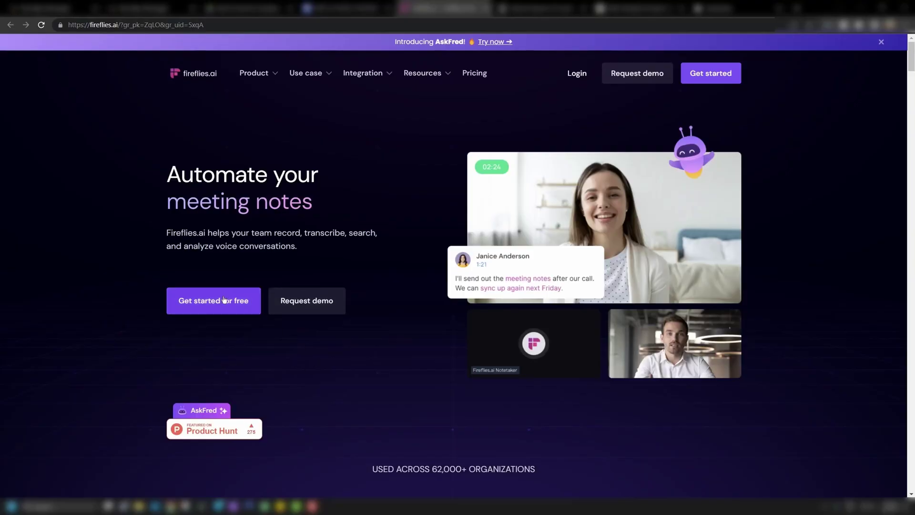
pyautogui.click(225, 301)
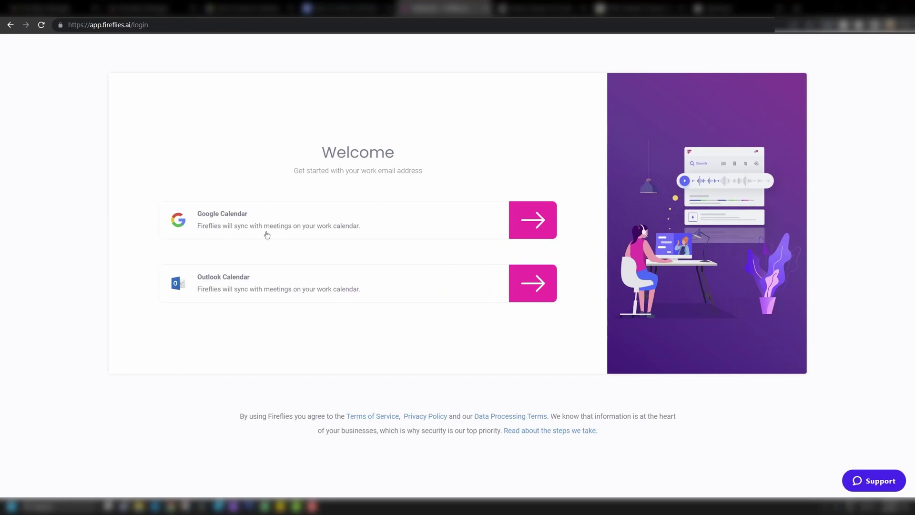
# Accept the calendar sync and meeting settings and start the 7-day business free trial.
pyautogui.moveTo(236, 229); pyautogui.dragTo(362, 237)
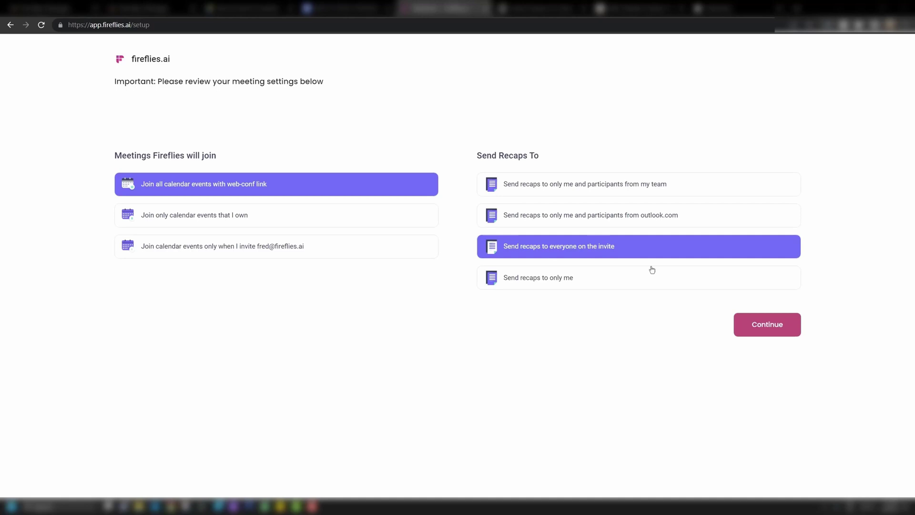
pyautogui.click(767, 326)
pyautogui.moveTo(125, 186); pyautogui.dragTo(246, 194)
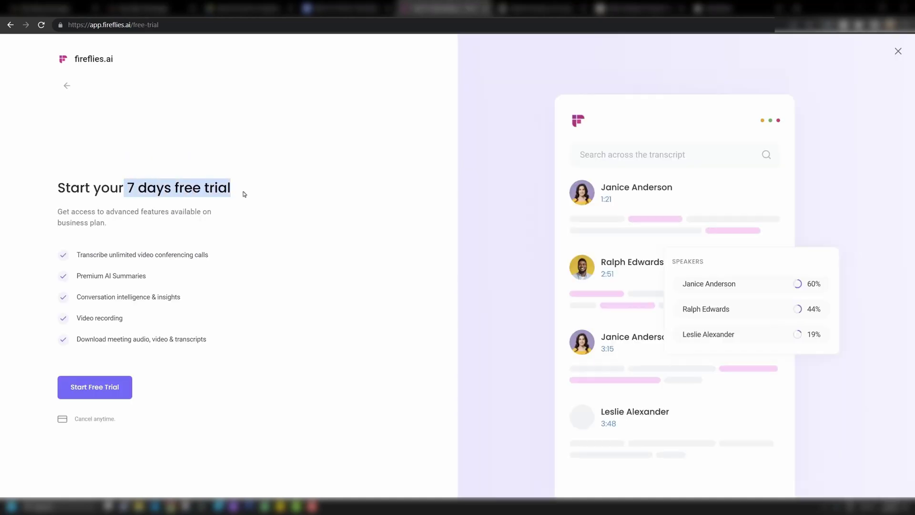
pyautogui.click(88, 387)
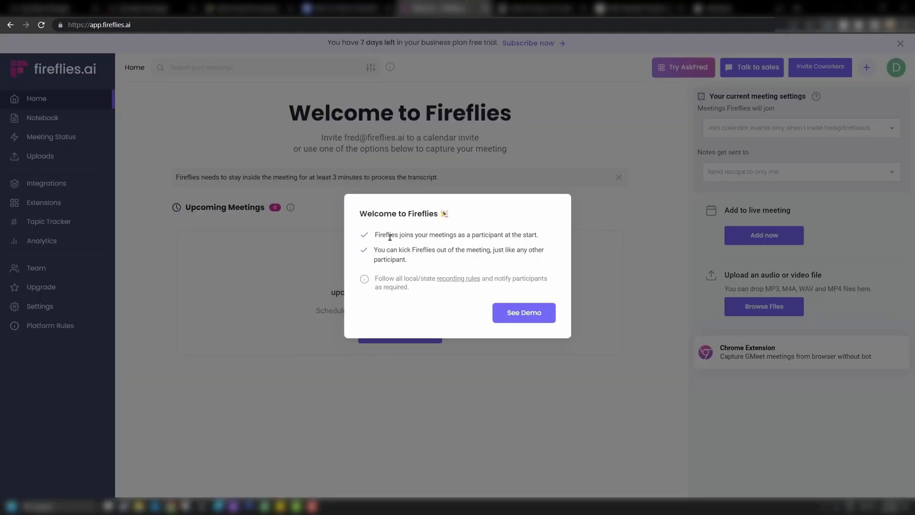
pyautogui.moveTo(377, 235); pyautogui.dragTo(546, 240)
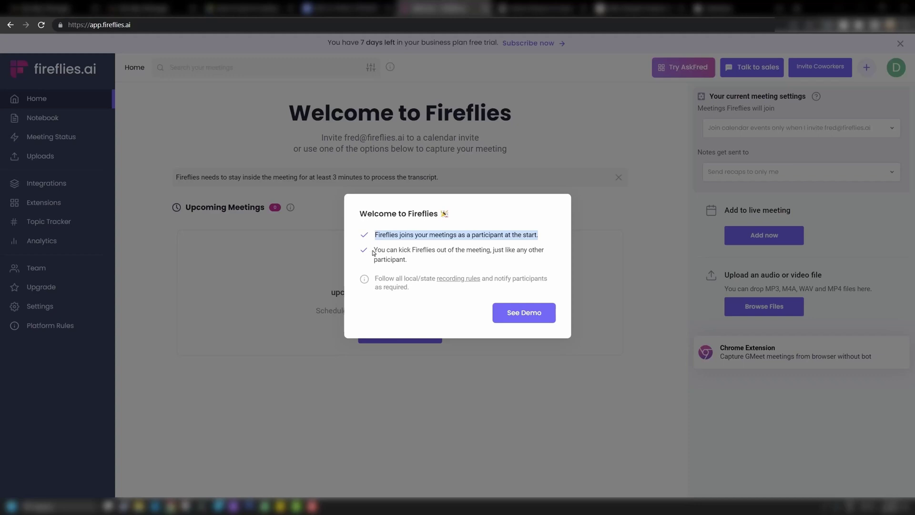
# Close the Welcome to Fireflies pop-up and open the Notebook's My Meetings list.
pyautogui.moveTo(375, 250); pyautogui.dragTo(407, 255)
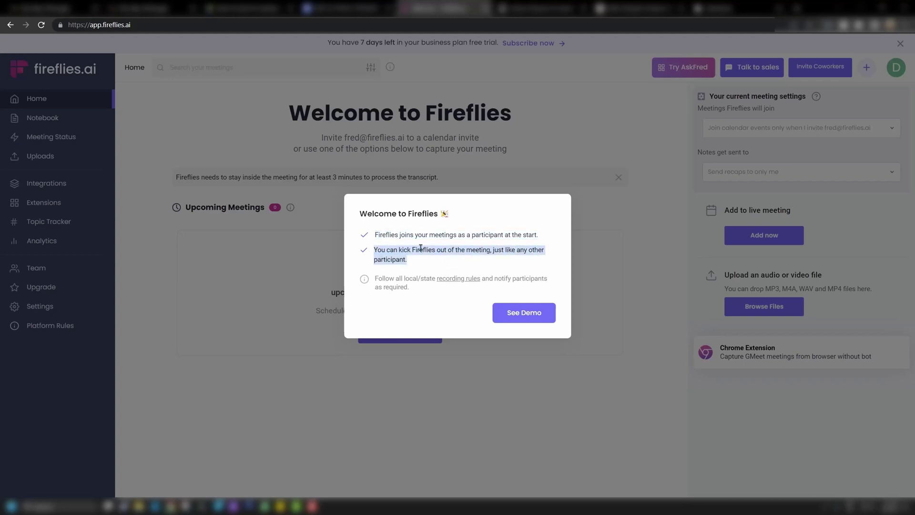
pyautogui.click(427, 256)
pyautogui.click(185, 230)
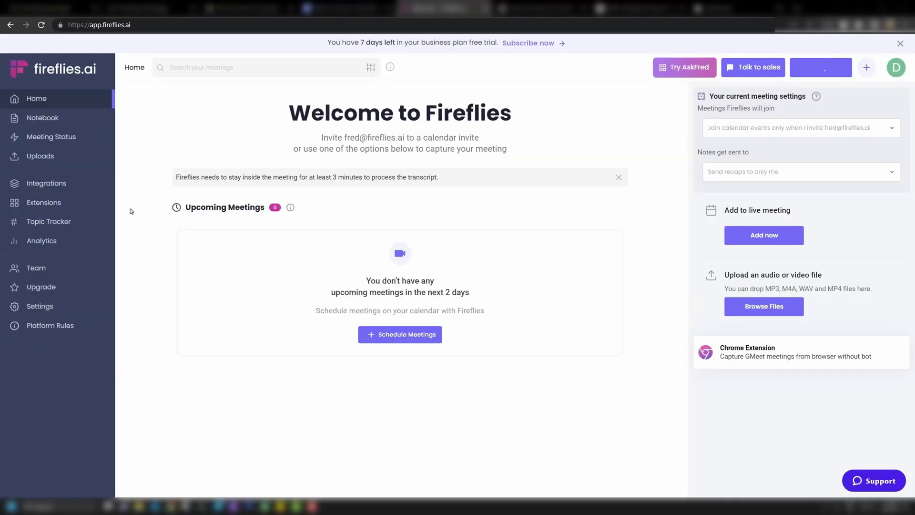
pyautogui.click(43, 118)
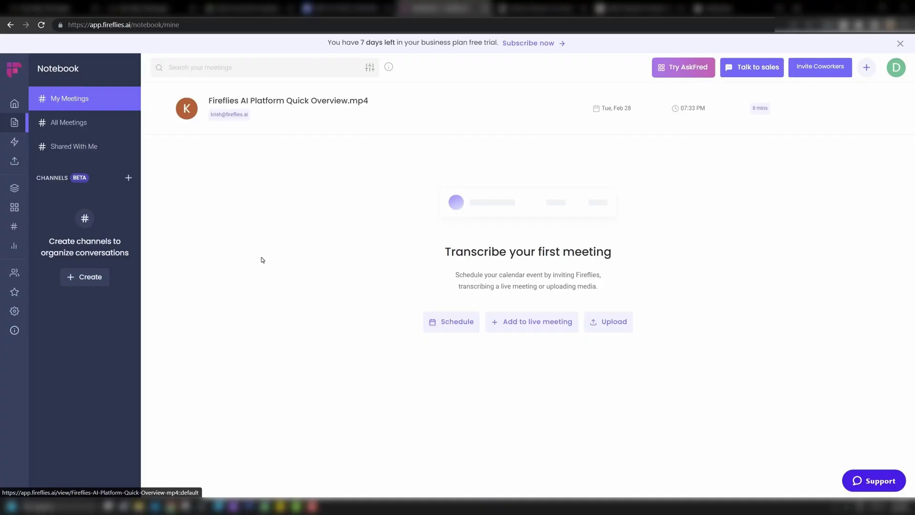
# Upload movley zoom.mp4 from the Notebook and open its transcript page.
pyautogui.click(616, 323)
pyautogui.click(495, 241)
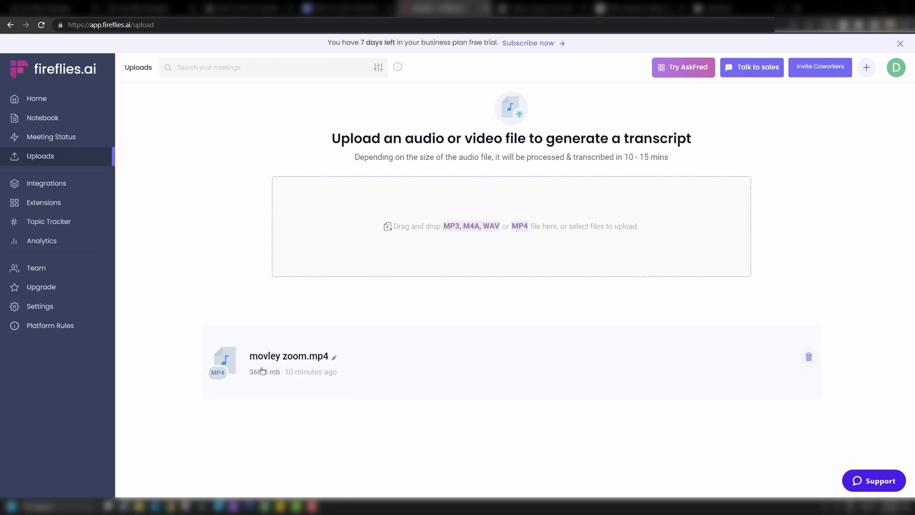
pyautogui.click(274, 381)
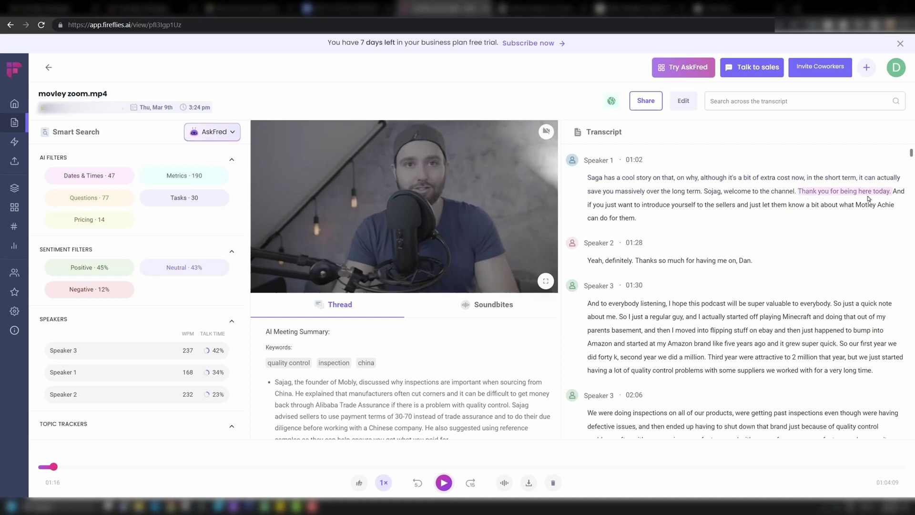
# Play the recording and reassign all Speaker 3 lines to Speaker 2, leaving Speaker 2 at 66%.
pyautogui.click(443, 482)
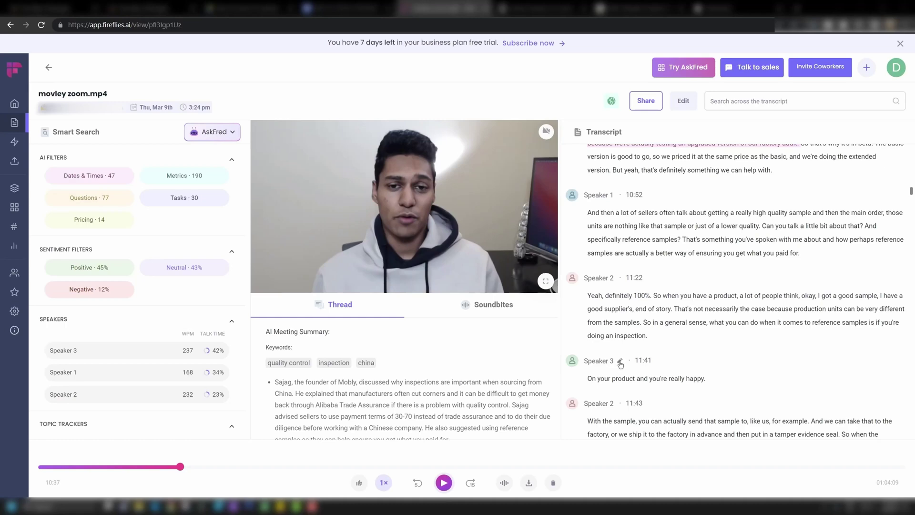
pyautogui.click(620, 363)
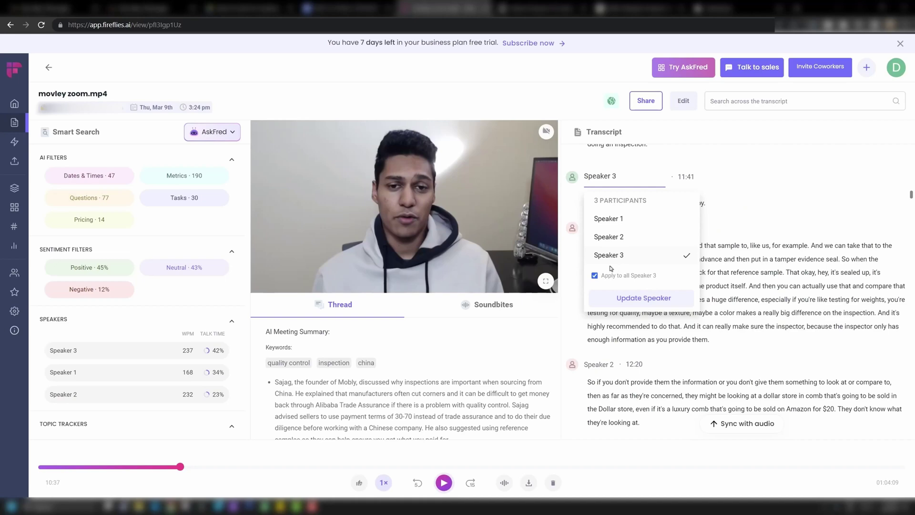
pyautogui.click(617, 237)
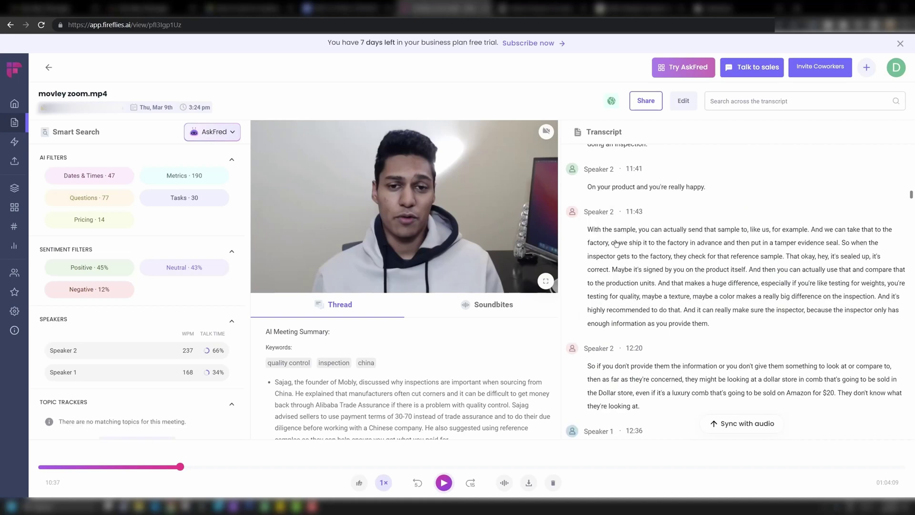
pyautogui.scroll(10, 643, 305)
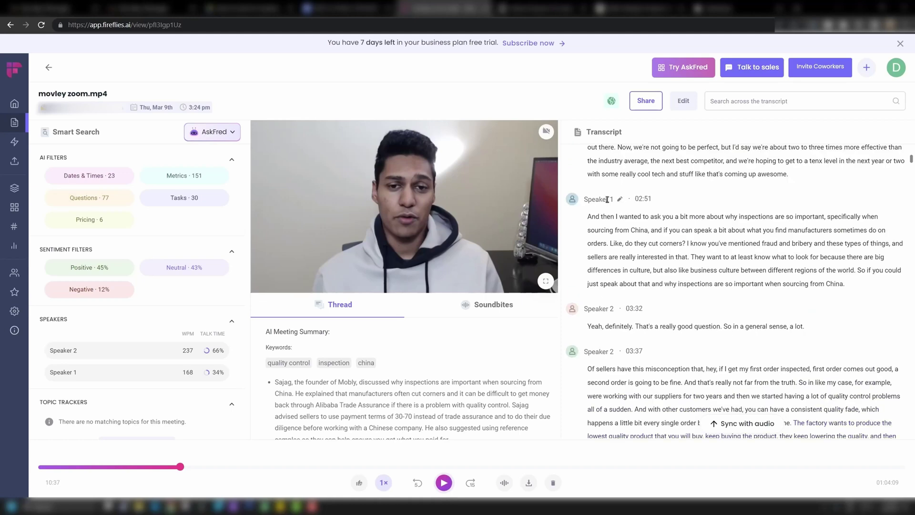
pyautogui.scroll(-15, 620, 334)
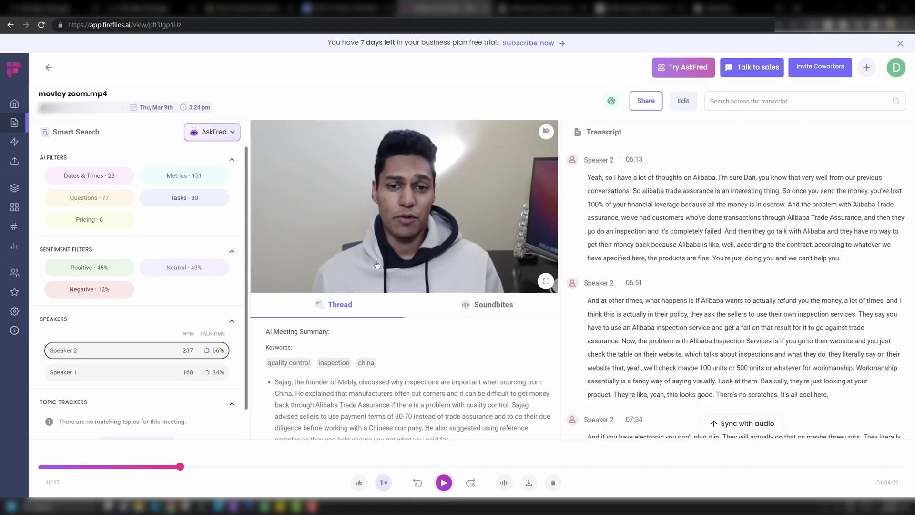
# Jump through Speaker 2's and Speaker 1's parts of the transcript.
pyautogui.click(213, 357)
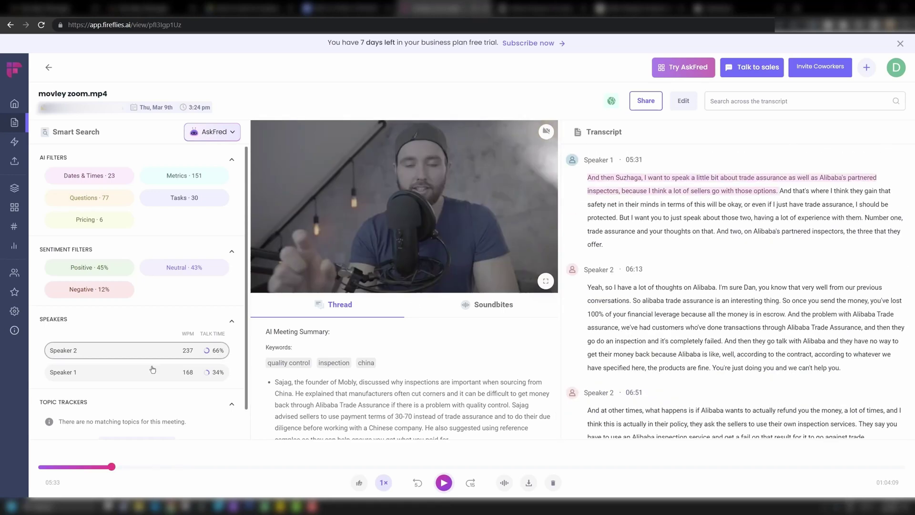
pyautogui.click(81, 376)
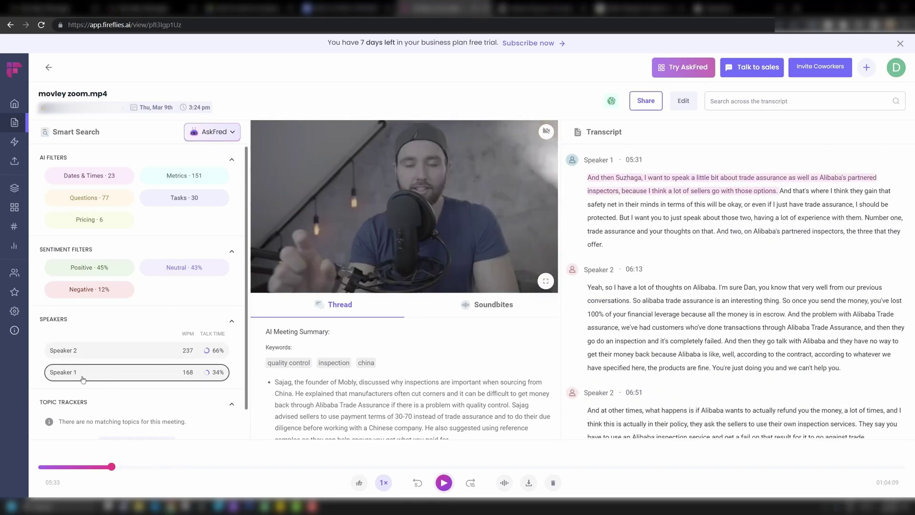
pyautogui.click(437, 200)
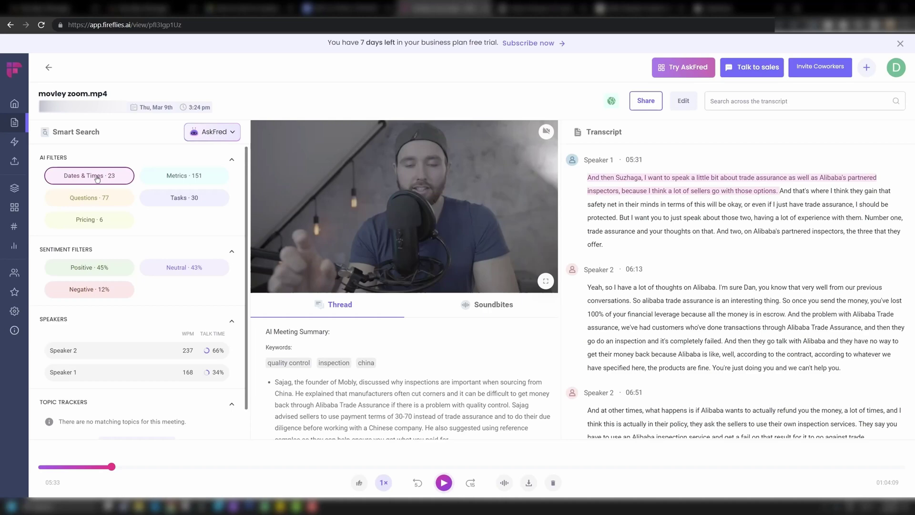
# Filter the transcript by Dates & Times, Metrics, and Positive, Neutral and Negative sentiment.
pyautogui.click(85, 177)
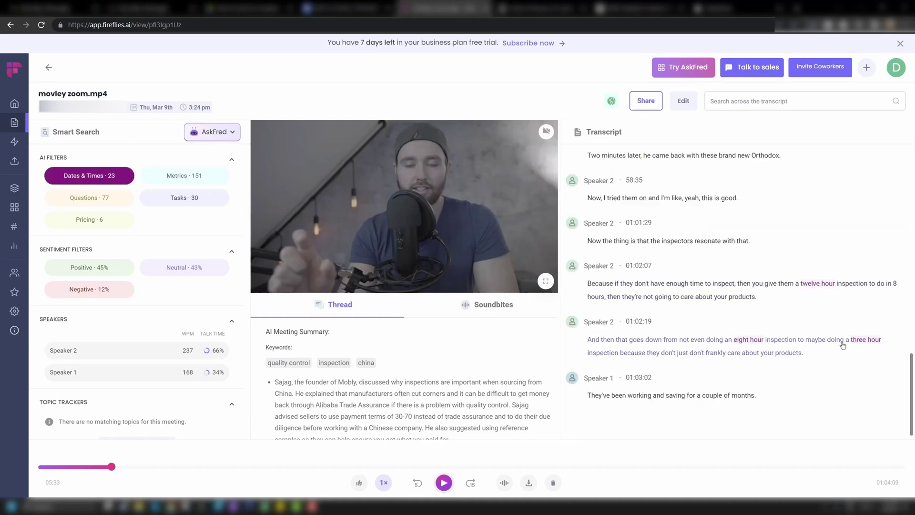
pyautogui.click(181, 175)
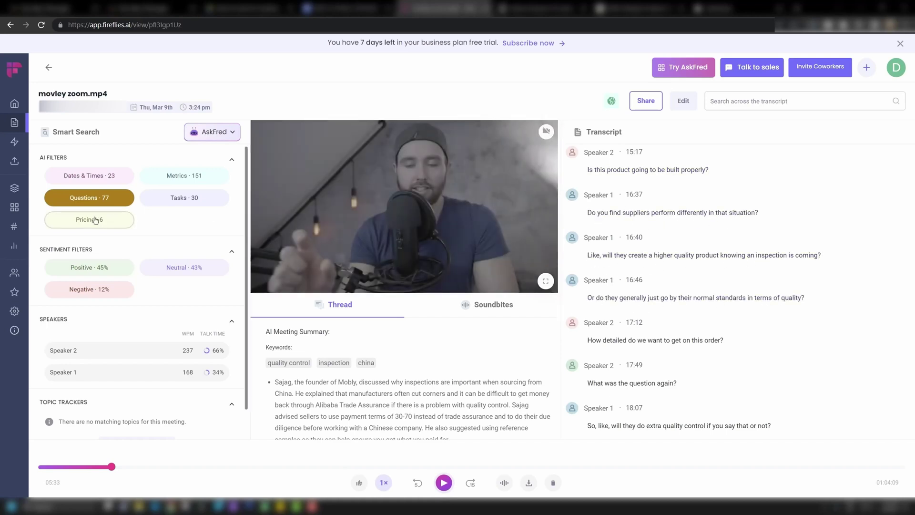
pyautogui.click(82, 269)
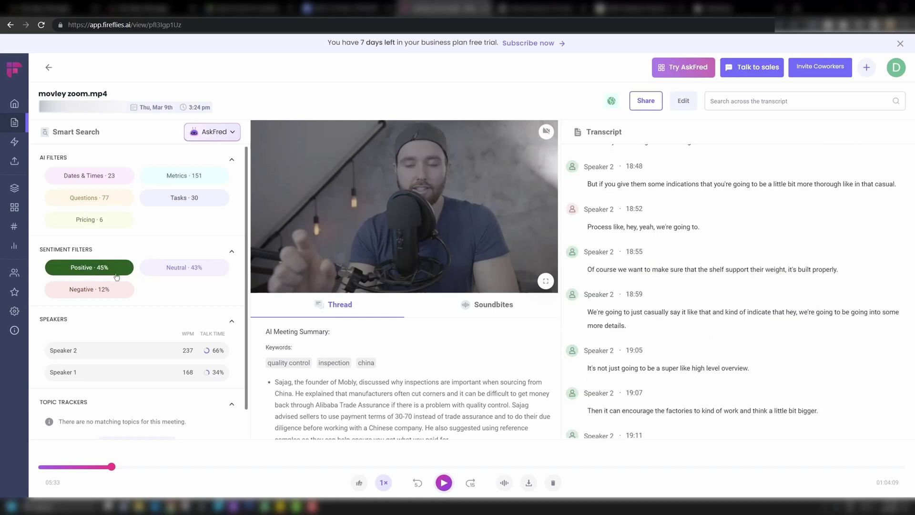
pyautogui.click(182, 268)
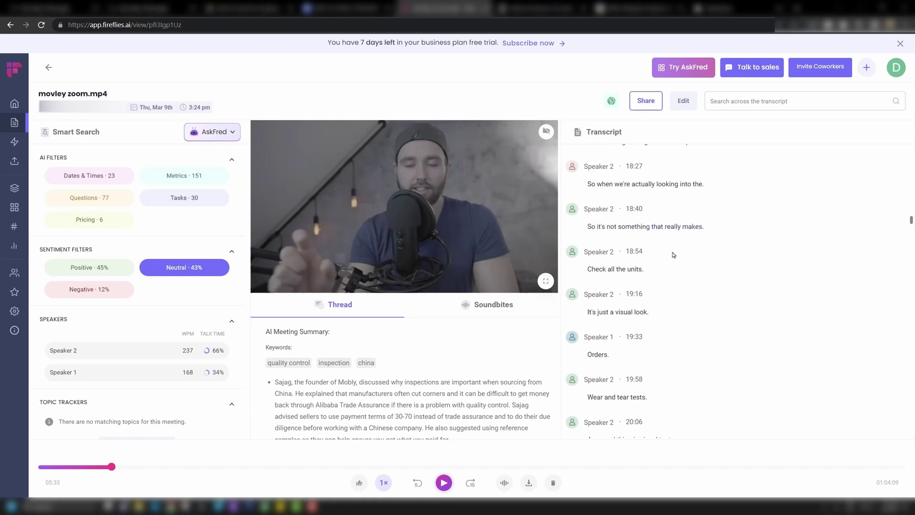
pyautogui.click(89, 290)
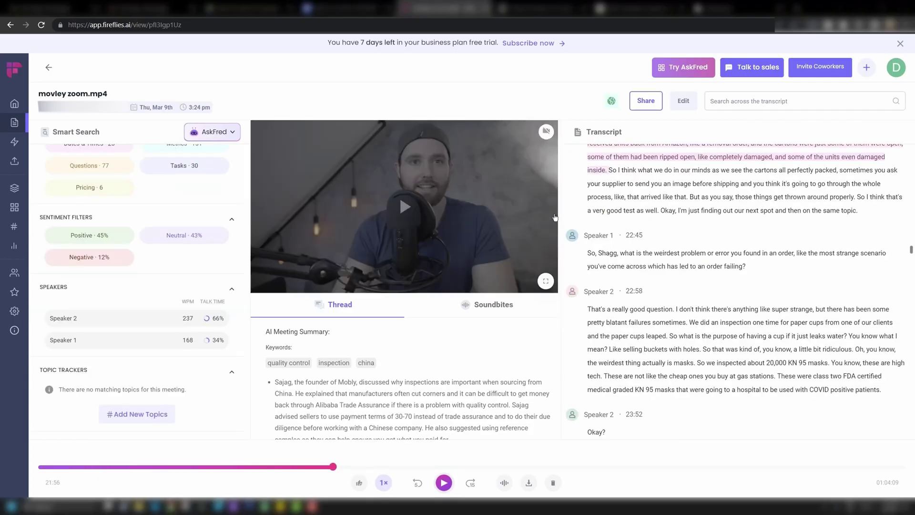
pyautogui.scroll(-4, 557, 244)
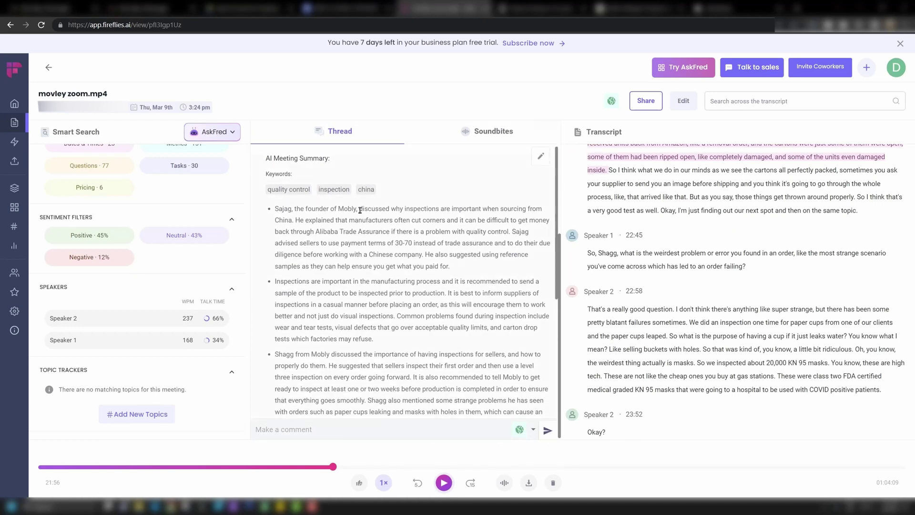
# Highlight parts of the first two AI summary points.
pyautogui.moveTo(438, 218); pyautogui.dragTo(520, 217)
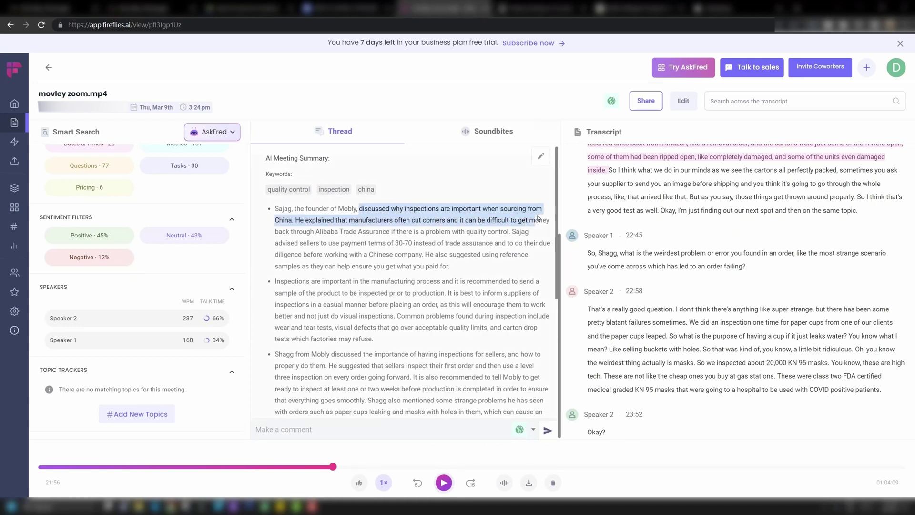
pyautogui.moveTo(281, 282); pyautogui.dragTo(439, 292)
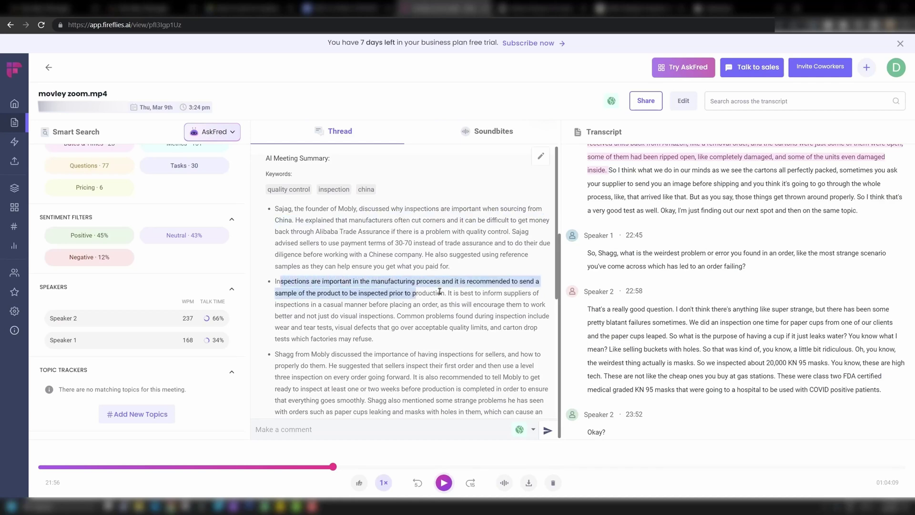
pyautogui.scroll(-3, 353, 350)
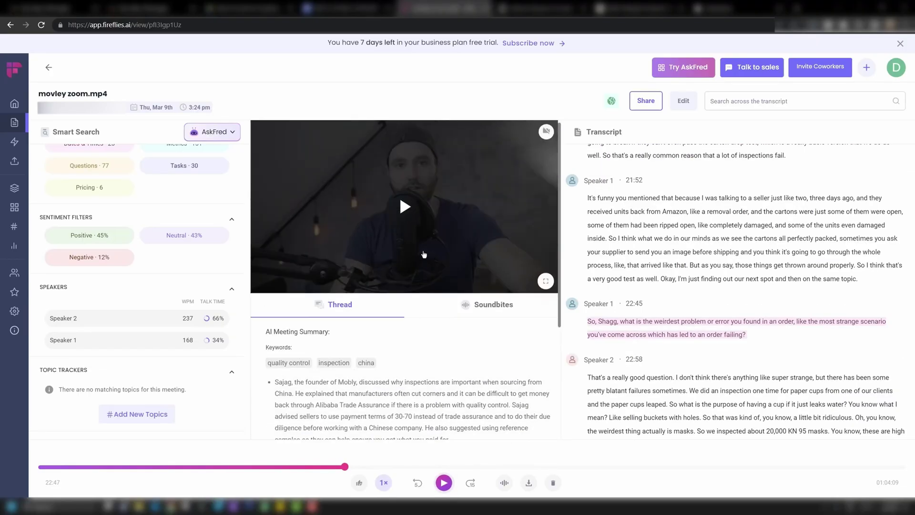
# Play the 22:45 weirdest-order-failure question, pause at 22:52, and show the Soundbites panel.
pyautogui.click(451, 252)
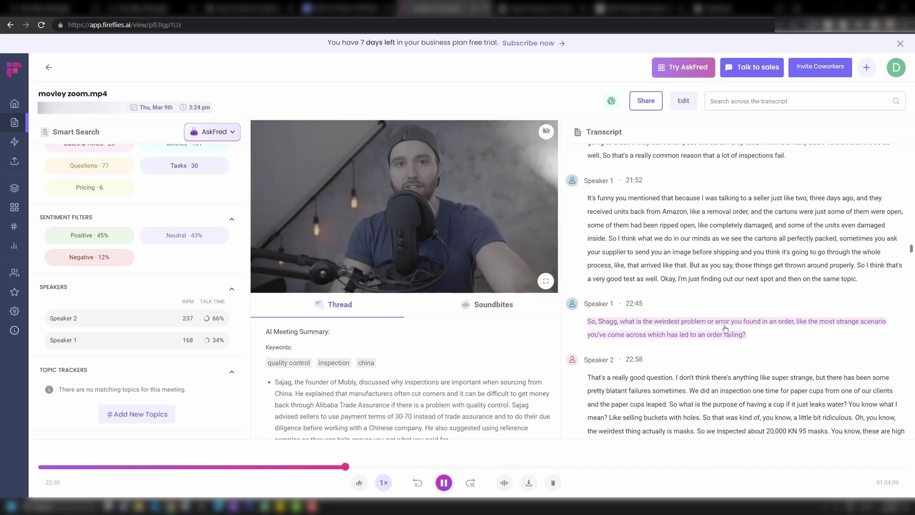
pyautogui.press('space')
pyautogui.click(482, 311)
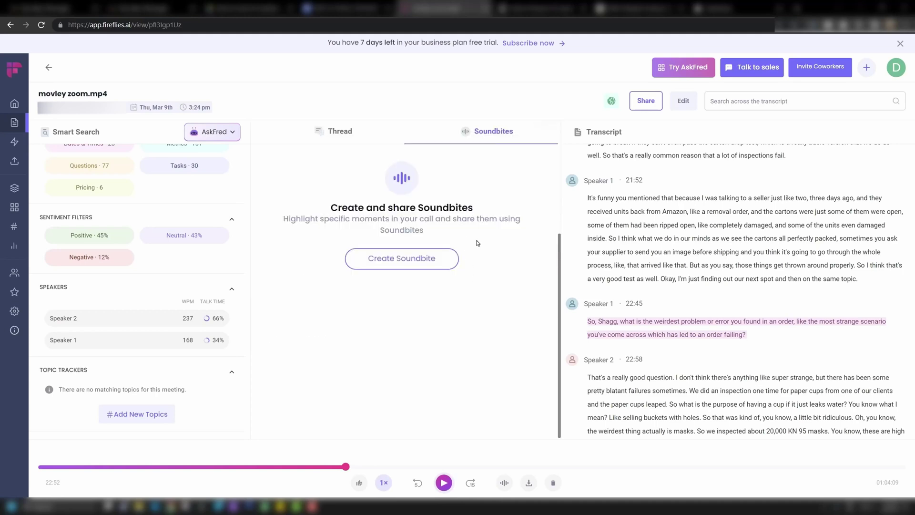
# Create a soundbite titled 'weirdest inspection failure' covering the 22:45 question and answer.
pyautogui.click(411, 259)
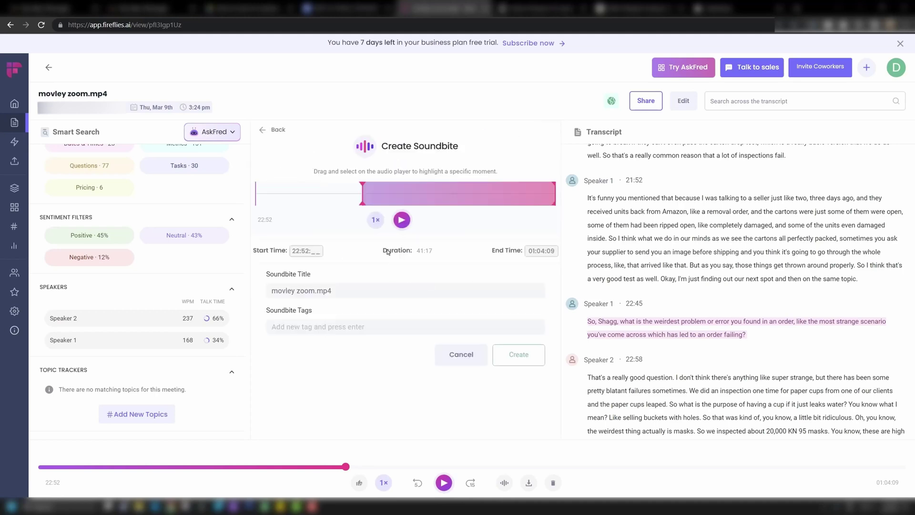
pyautogui.click(366, 193)
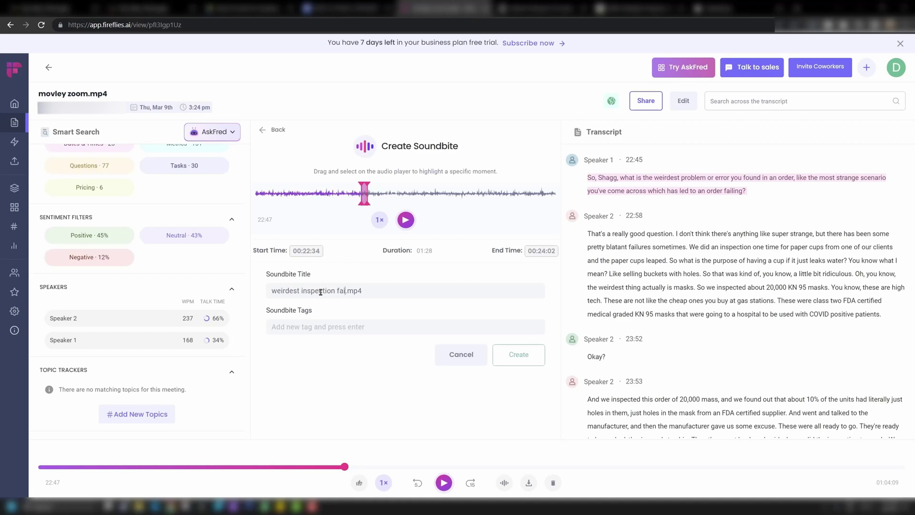
pyautogui.click(516, 361)
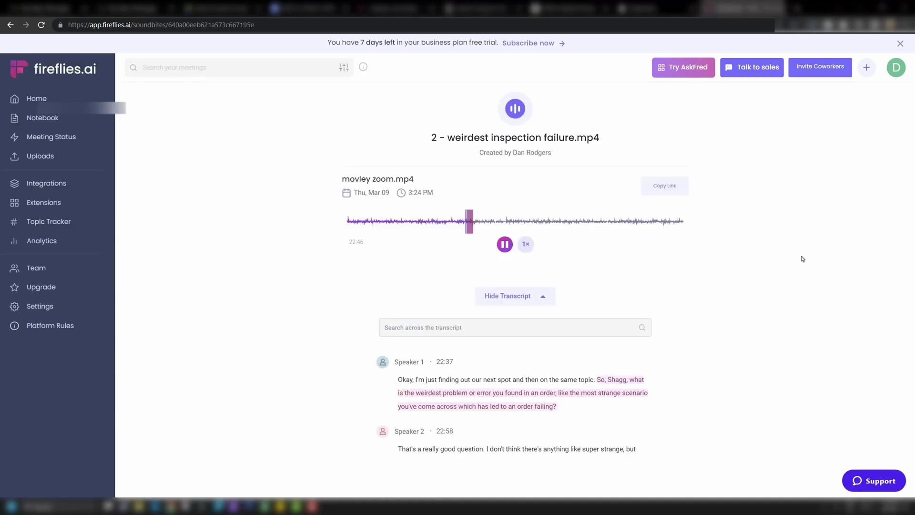